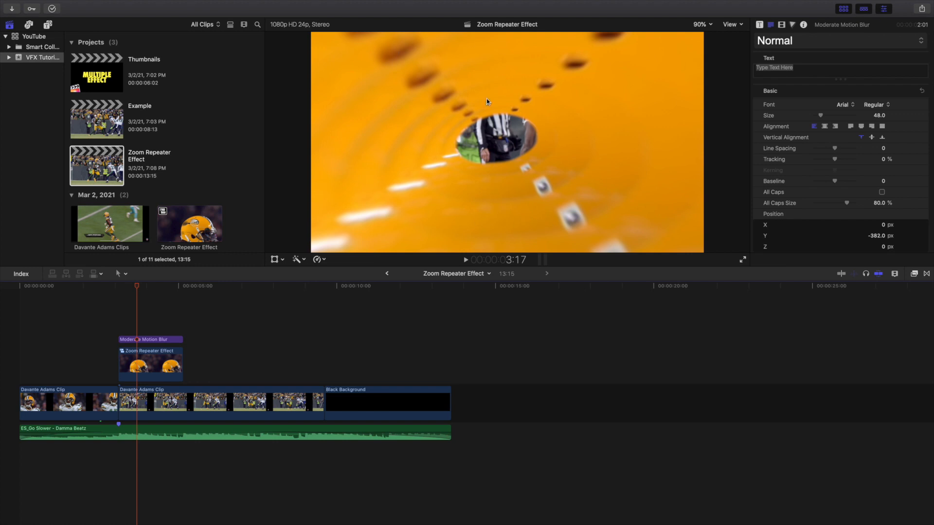
Play the finished Zoom Repeater Effect project and step through the zoom frames between about 3:17 and 4:02
{"action": "key", "text": "space"}
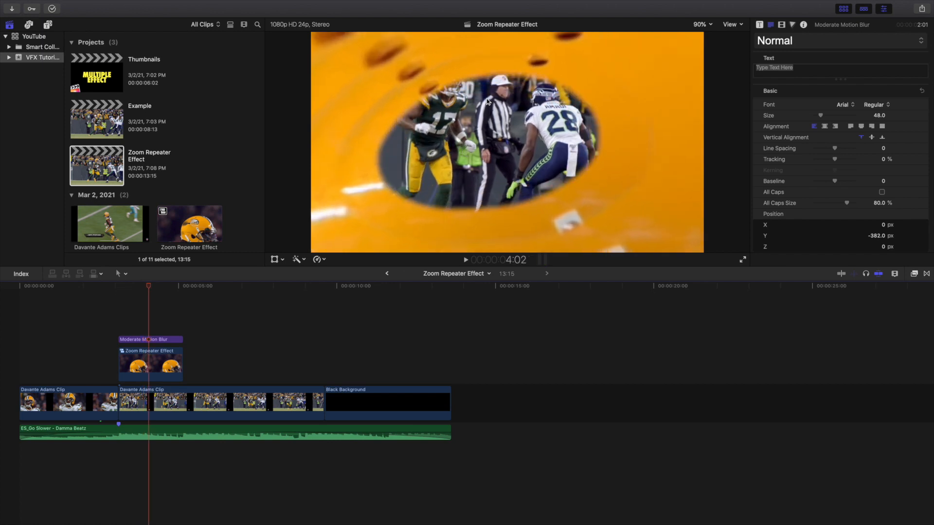
{"action": "key", "text": "Left"}
{"action": "key", "text": "Left"}
{"action": "key", "text": "Left"}
{"action": "key", "text": "Left"}
{"action": "key", "text": "Left"}
{"action": "key", "text": "Left"}
{"action": "key", "text": "Left"}
{"action": "key", "text": "Left"}
{"action": "key", "text": "Left"}
{"action": "key", "text": "Left"}
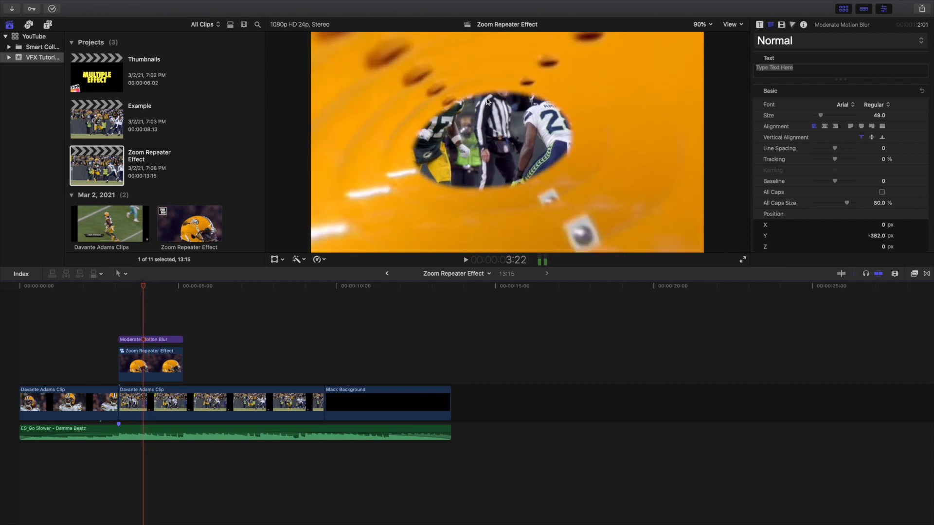
{"action": "key", "text": "Right"}
{"action": "key", "text": "Right"}
{"action": "key", "text": "Right"}
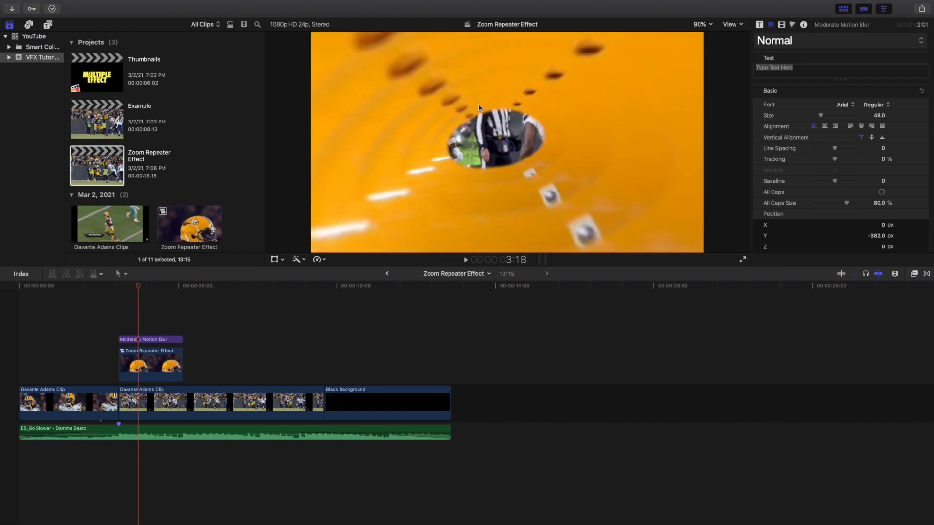
{"action": "left_click", "coordinate": [2, 399]}
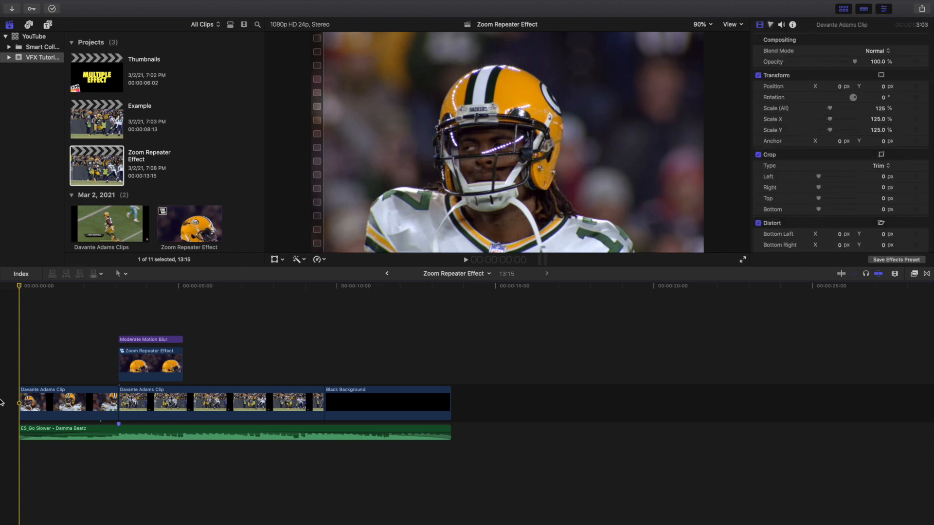
Open the Example project and place the playhead at the start of its timeline
{"action": "double_click", "coordinate": [102, 116]}
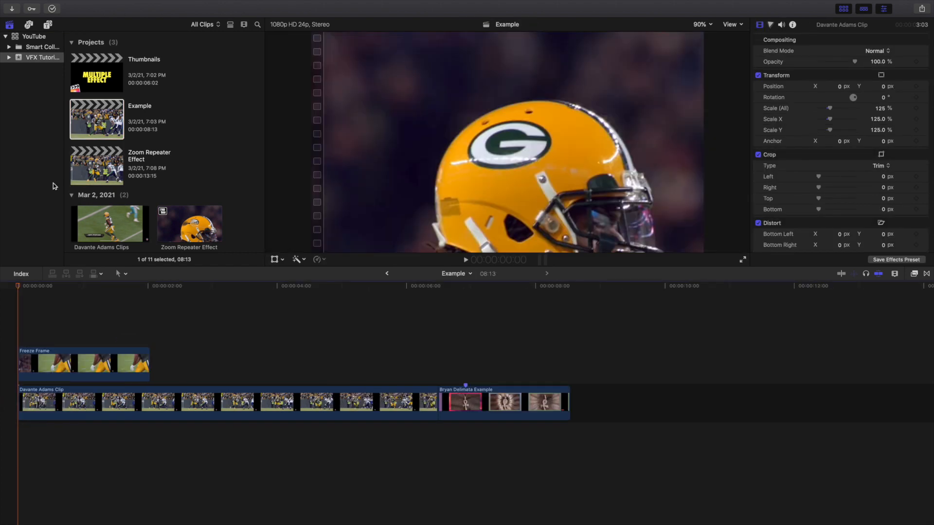
{"action": "left_click", "coordinate": [11, 338]}
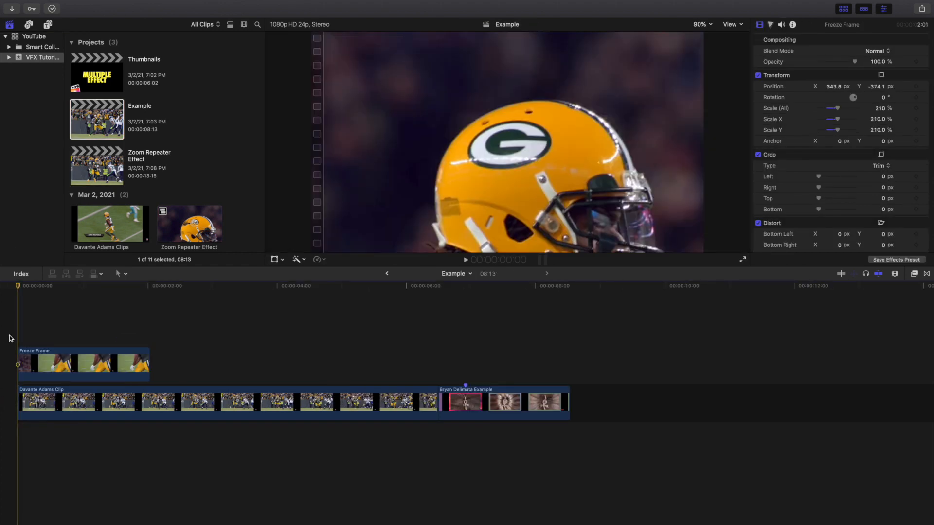
Check the speed display of the Freeze Frame clip, play the clip, and return to the start of the timeline
{"action": "left_click", "coordinate": [79, 368]}
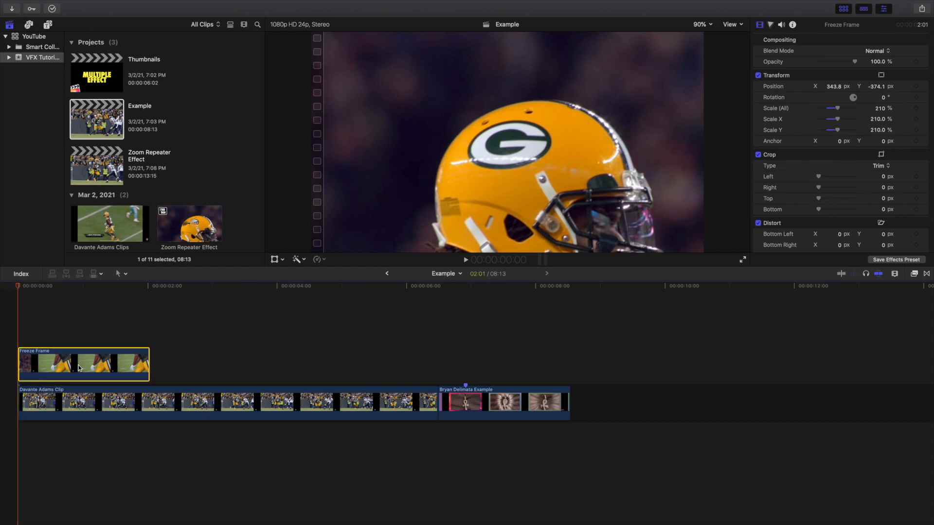
{"action": "key", "text": "super+r"}
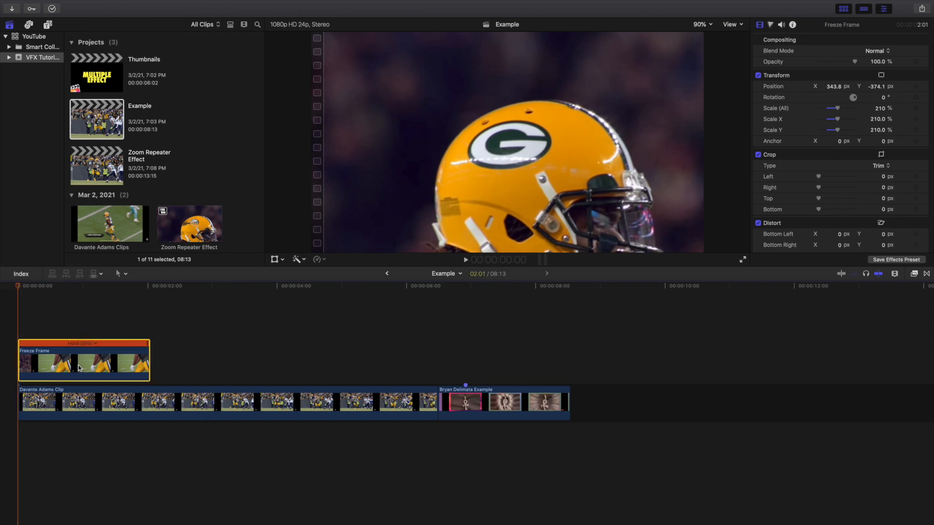
{"action": "key", "text": "super+r"}
{"action": "key", "text": "super+r"}
{"action": "key", "text": "super+r"}
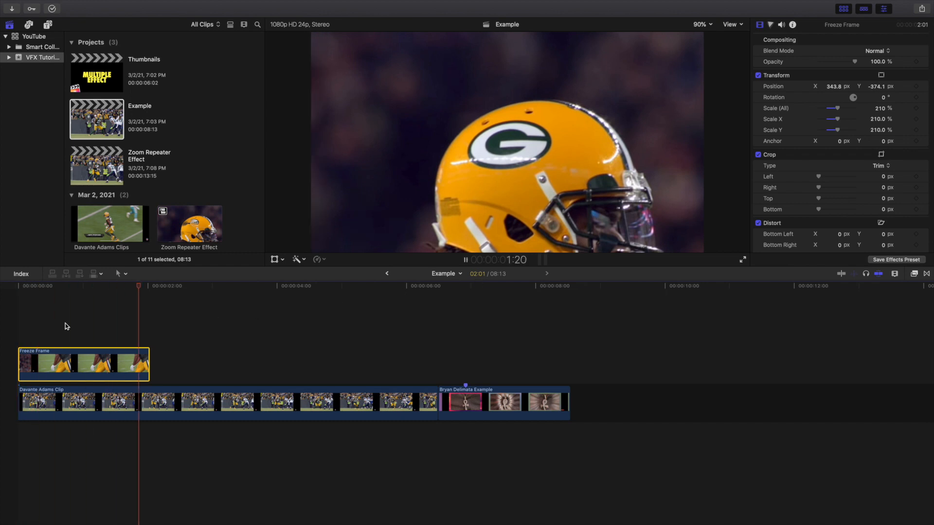
{"action": "left_click", "coordinate": [10, 327]}
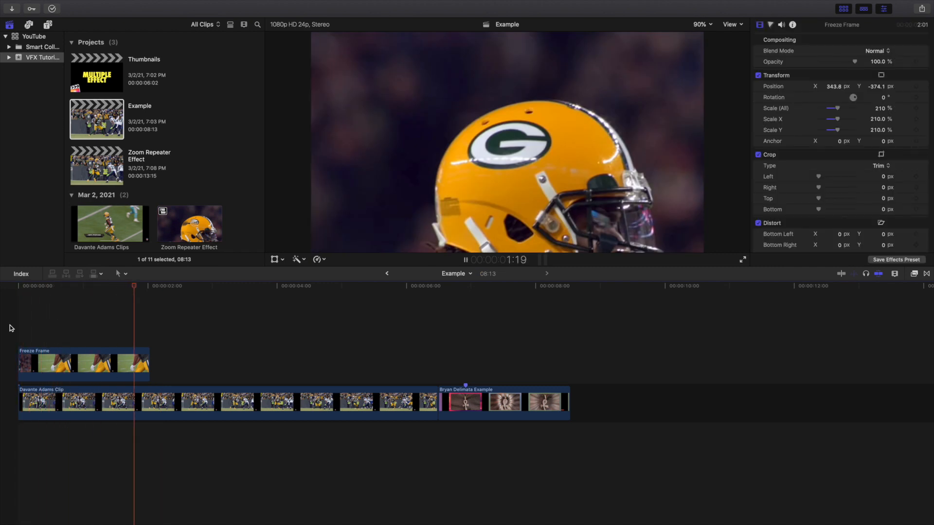
{"action": "key", "text": "space"}
{"action": "left_click", "coordinate": [10, 326]}
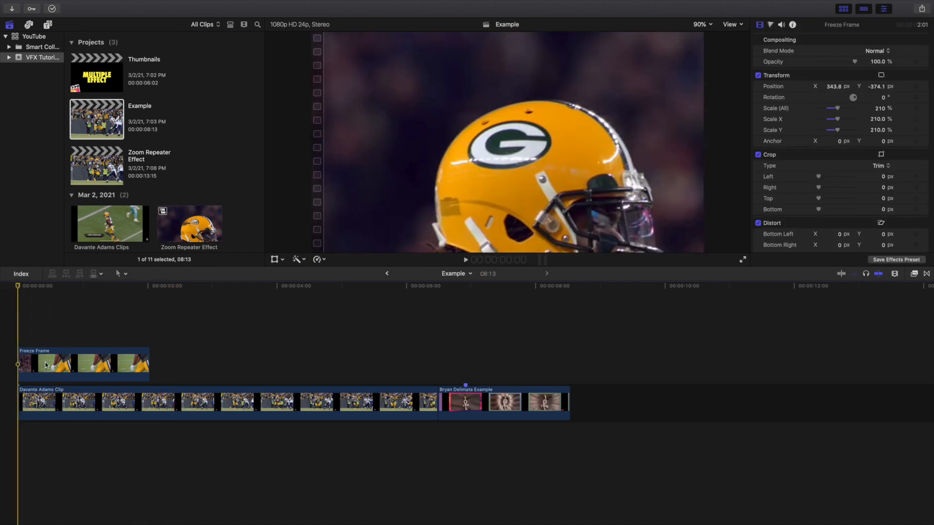
Apply the Draw Mask effect to the Freeze Frame clip above the Davante Adams clip
{"action": "left_click", "coordinate": [45, 365]}
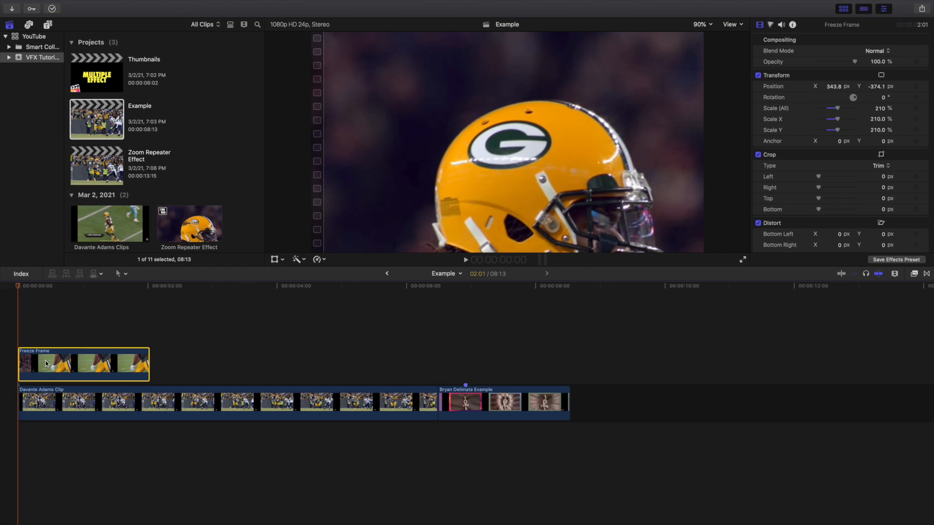
{"action": "left_click", "coordinate": [913, 274]}
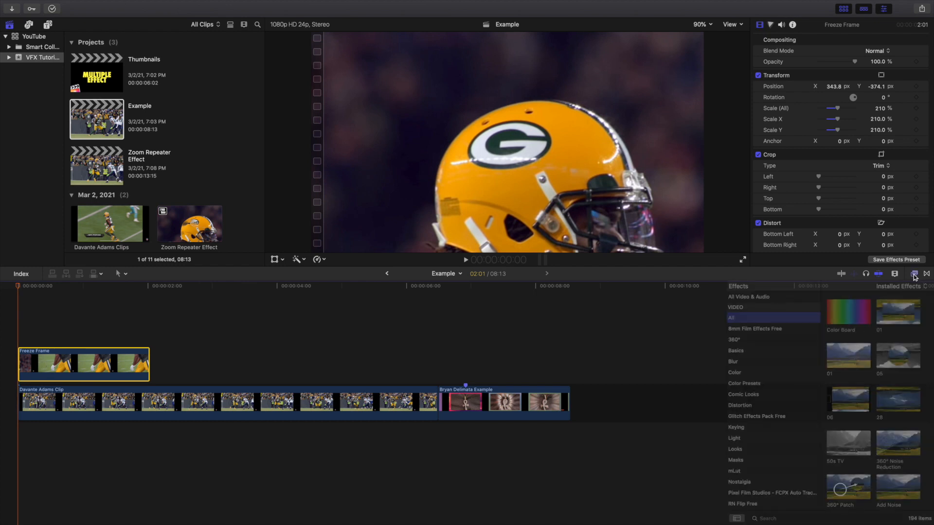
{"action": "left_click", "coordinate": [735, 460]}
{"action": "mouse_move", "coordinate": [845, 311]}
{"action": "left_mouse_down"}
{"action": "mouse_move", "coordinate": [328, 311]}
{"action": "mouse_move", "coordinate": [83, 362]}
{"action": "left_mouse_up"}
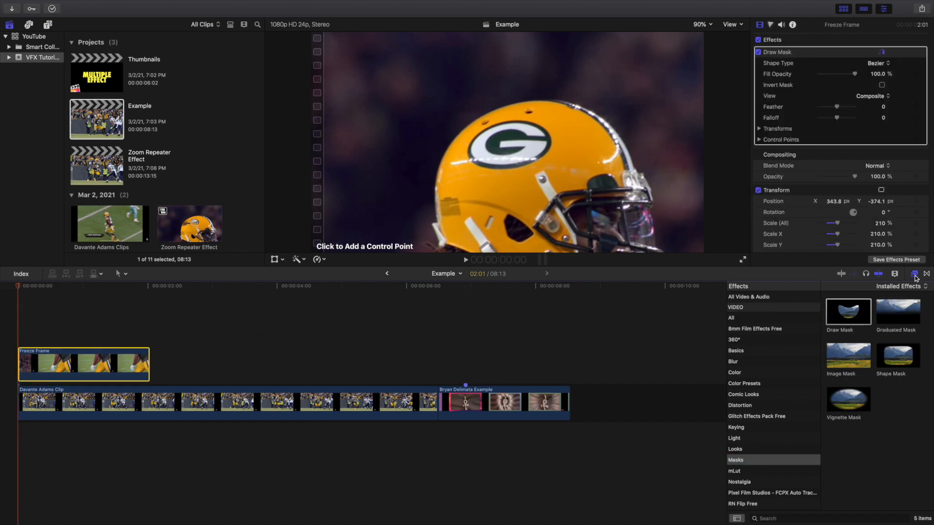
{"action": "left_click", "coordinate": [914, 274]}
Draw a closed mask around the oval G logo on the helmet
{"action": "left_click", "coordinate": [466, 149]}
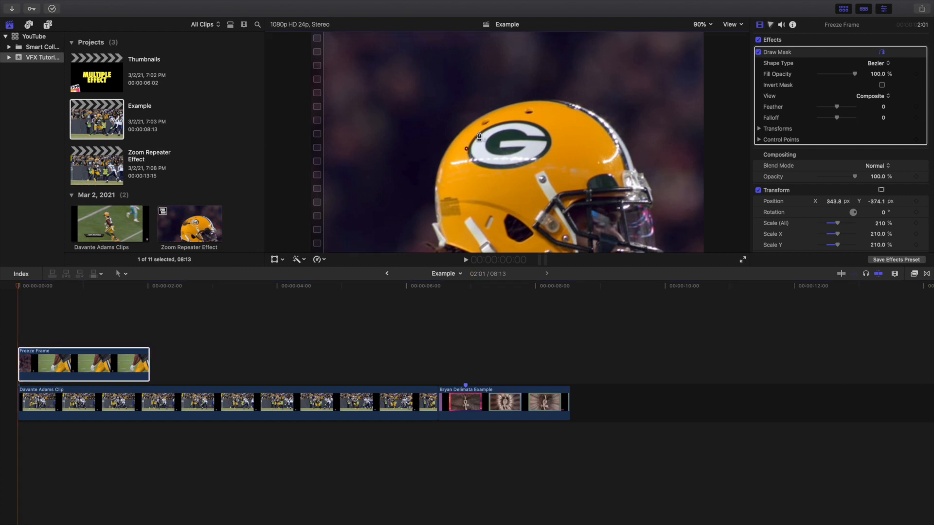
{"action": "left_click", "coordinate": [480, 130]}
{"action": "left_click", "coordinate": [505, 121]}
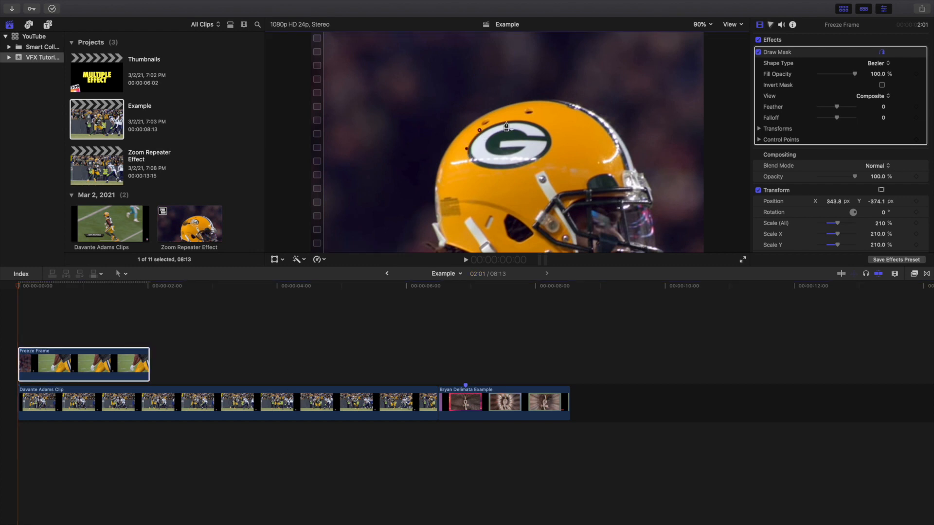
{"action": "left_click", "coordinate": [535, 124]}
{"action": "left_click", "coordinate": [550, 143]}
{"action": "left_click", "coordinate": [524, 164]}
{"action": "left_click", "coordinate": [490, 167]}
{"action": "left_click", "coordinate": [467, 150]}
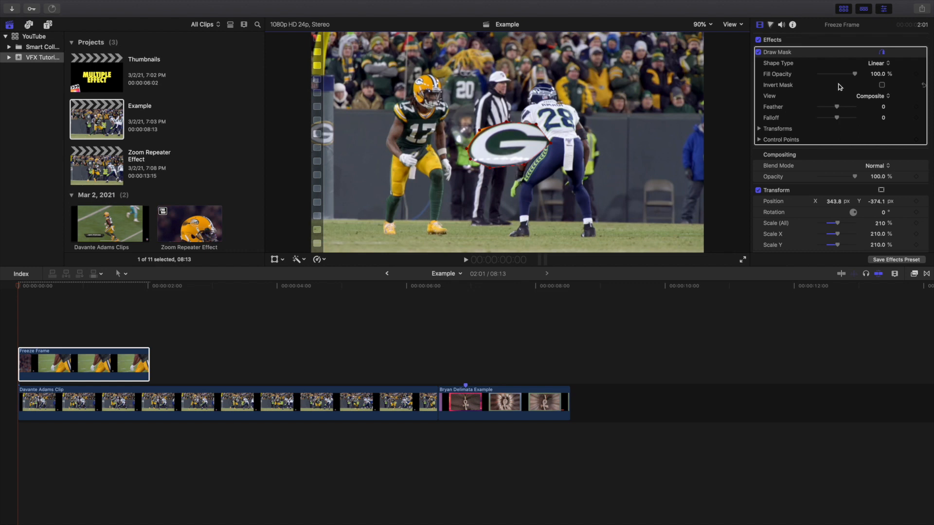
Invert the drawn mask and set its feather to 10
{"action": "left_click", "coordinate": [882, 85]}
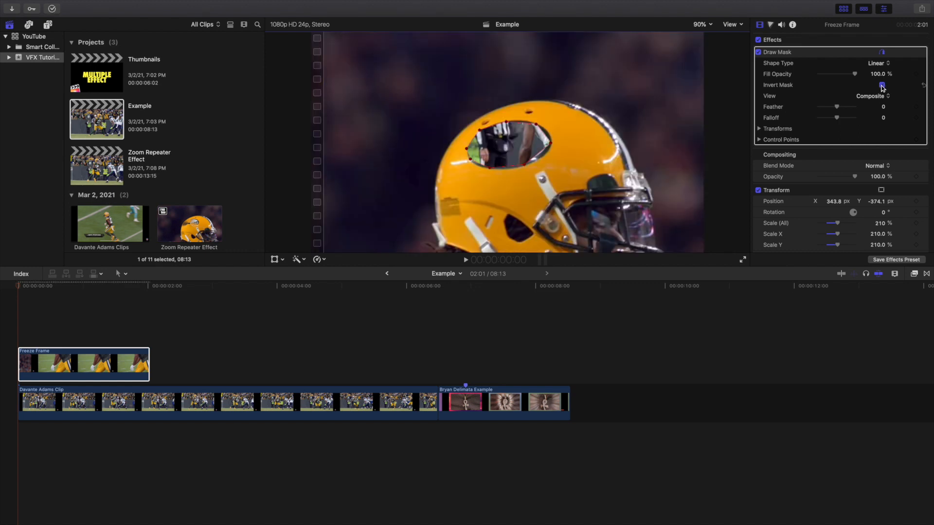
{"action": "left_click", "coordinate": [883, 107]}
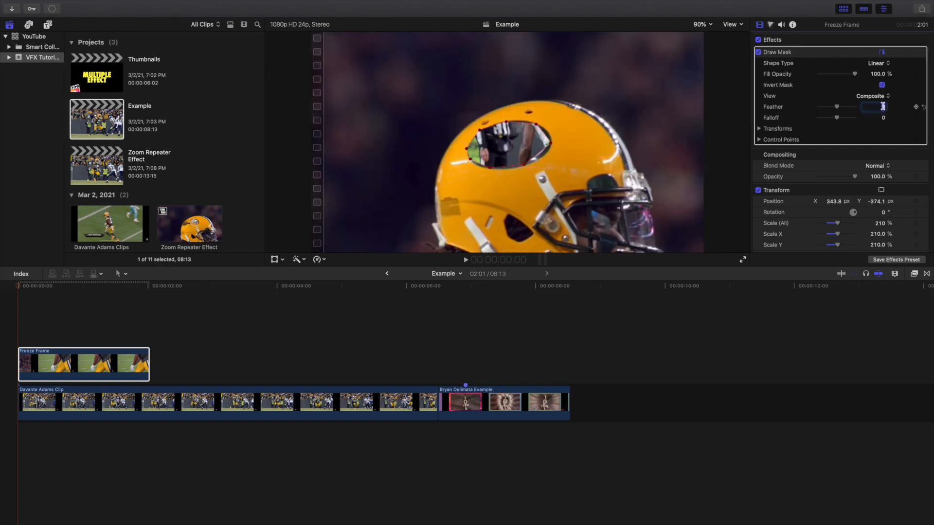
{"action": "type", "text": "10"}
{"action": "key", "text": "Return"}
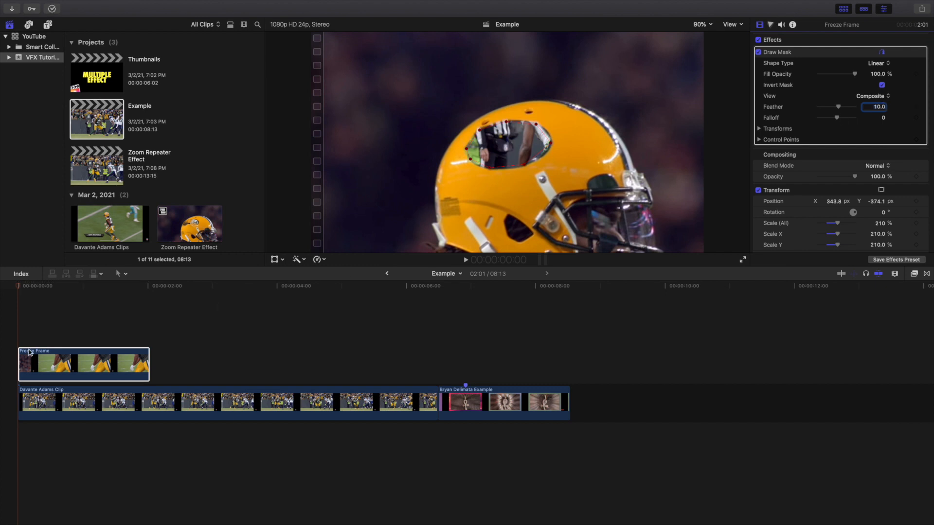
Duplicate the masked Freeze Frame clip so that two copies are stacked at the start of the timeline
{"action": "left_click", "coordinate": [7, 345]}
{"action": "left_click", "coordinate": [29, 358]}
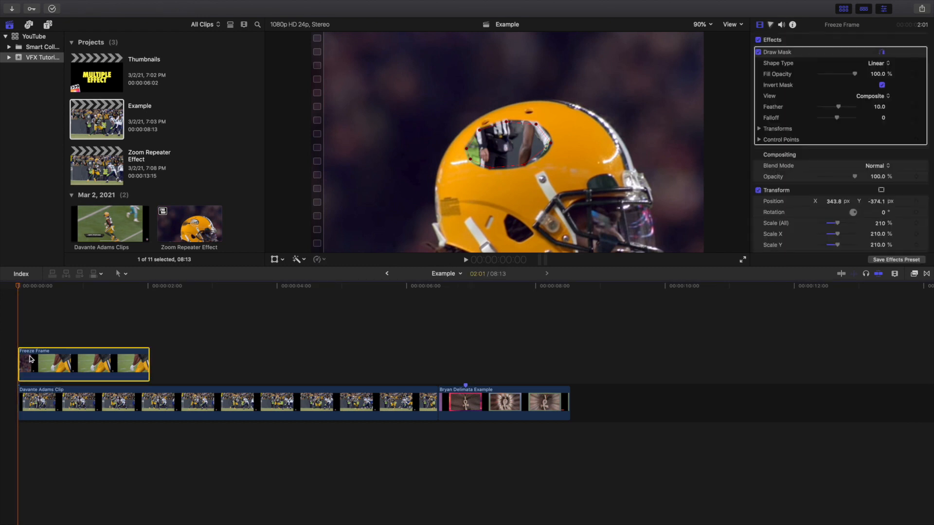
{"action": "left_click_drag", "start_coordinate": [30, 358], "coordinate": [34, 337]}
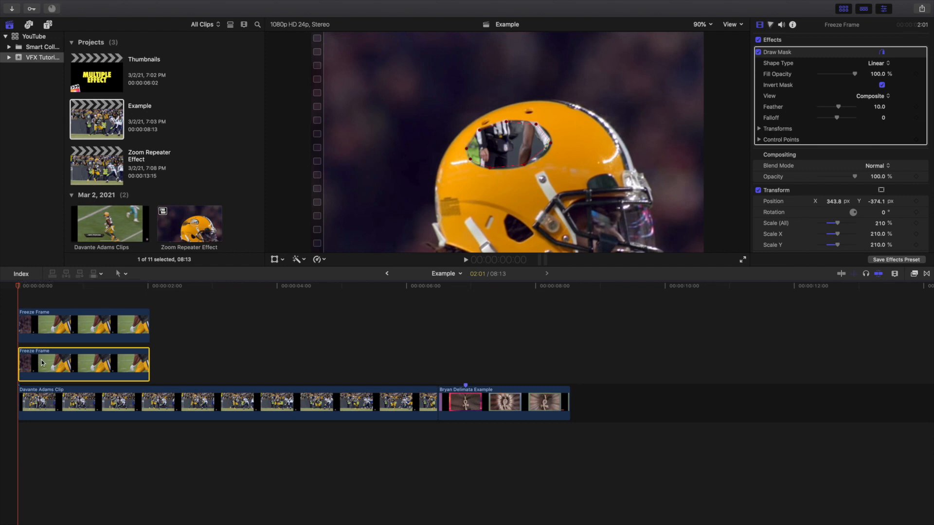
Scale the lower Freeze Frame to 150% and center its cutout inside the upper opening, at about X 241.7, Y -275.0 px
{"action": "left_click", "coordinate": [879, 223]}
{"action": "type", "text": "1"}
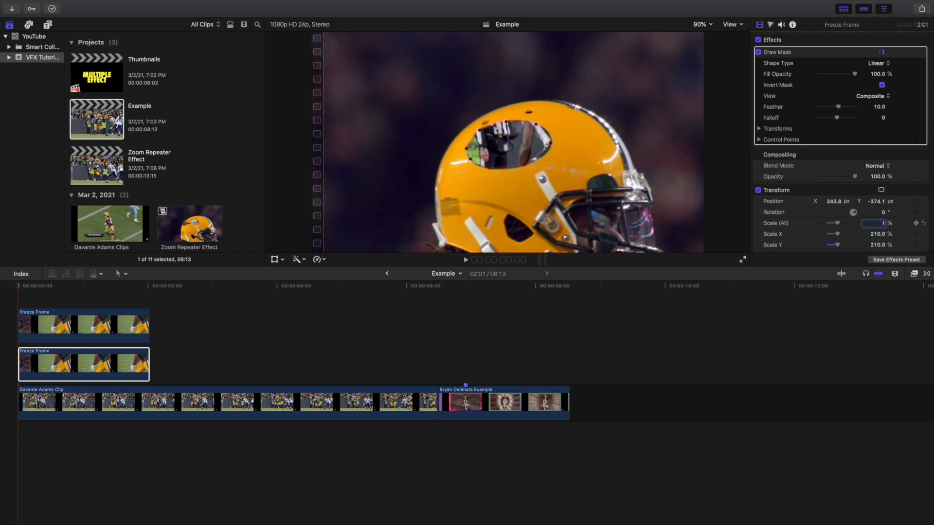
{"action": "key", "text": "Return"}
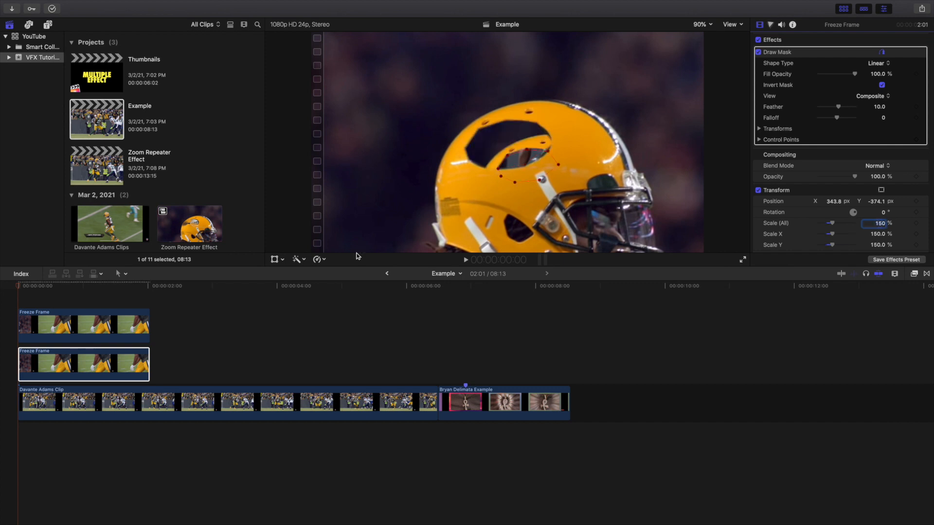
{"action": "left_click", "coordinate": [274, 259]}
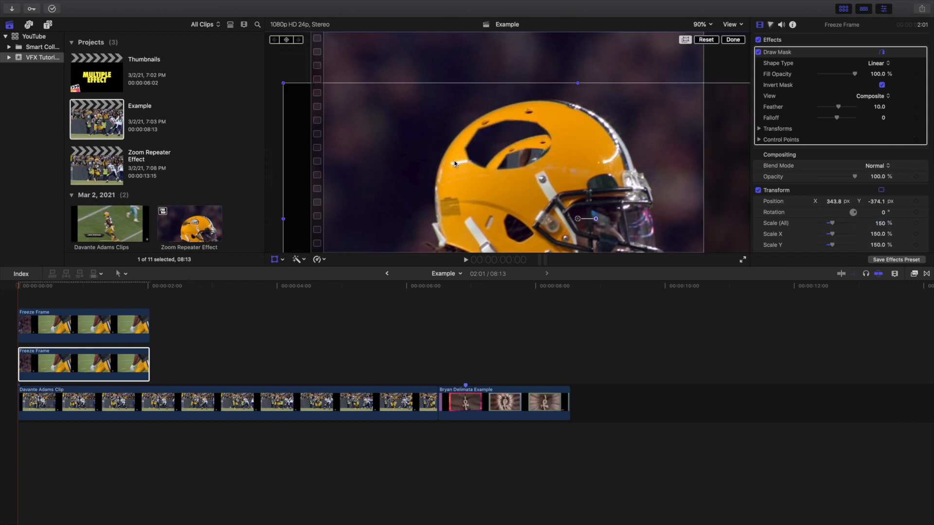
{"action": "left_click_drag", "start_coordinate": [578, 218], "coordinate": [556, 198]}
{"action": "left_click", "coordinate": [732, 39]}
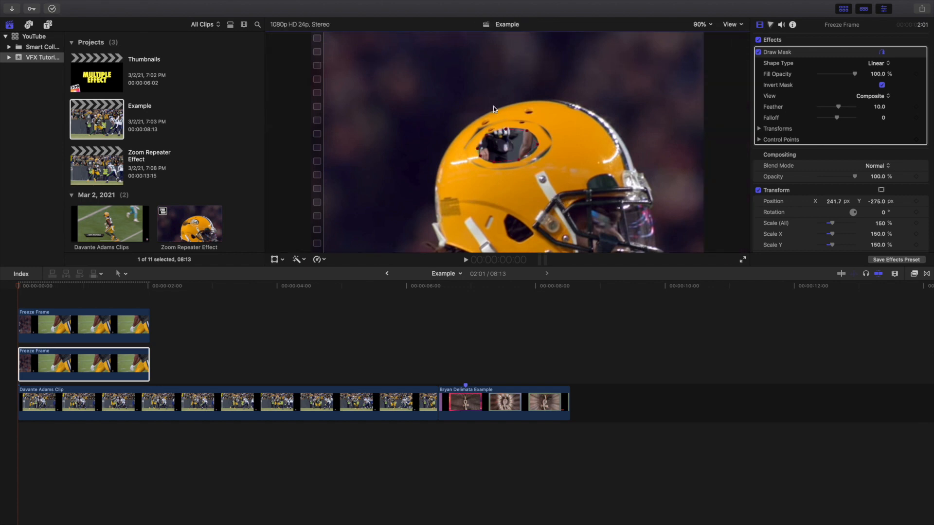
Duplicate the 150% Freeze Frame clip to make a third layer in the stack
{"action": "left_click", "coordinate": [26, 354]}
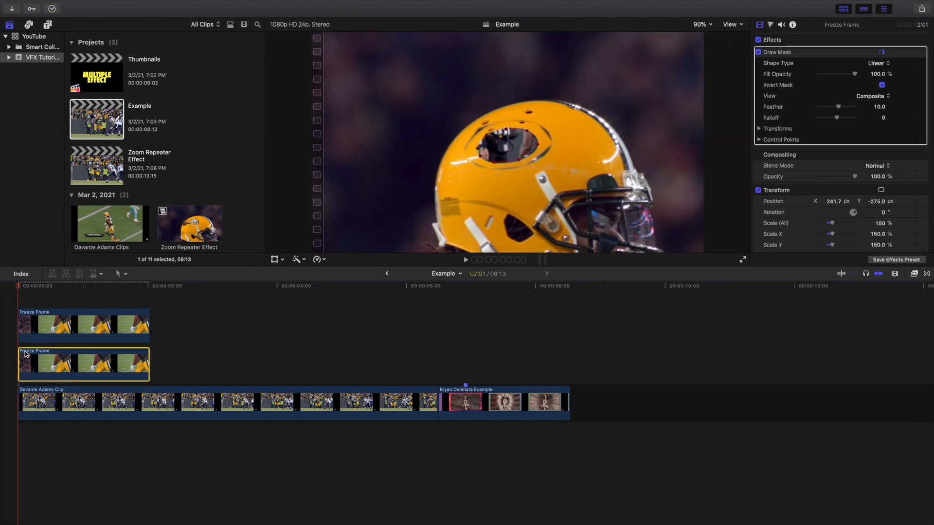
{"action": "left_click_drag", "start_coordinate": [26, 352], "coordinate": [27, 333]}
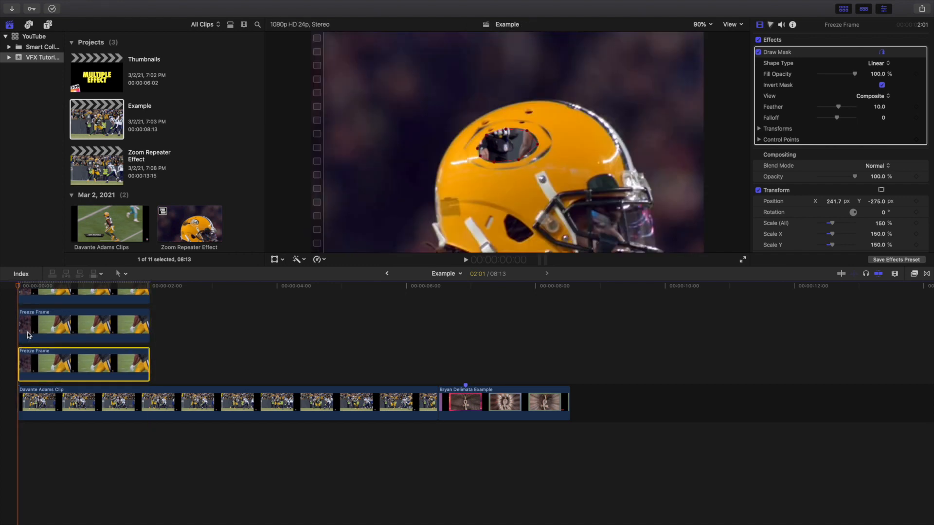
{"action": "scroll", "coordinate": [64, 351], "scroll_direction": "up", "scroll_amount": 3}
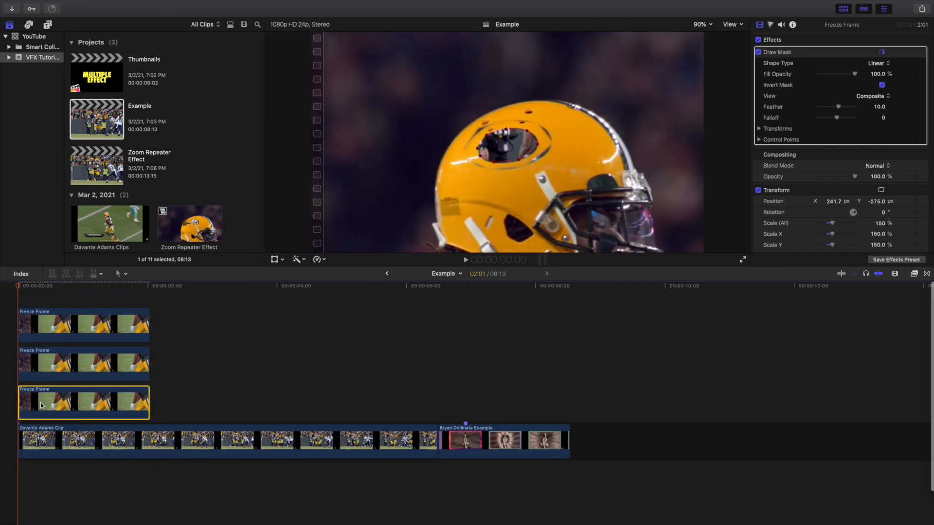
Scale the lowest Freeze Frame to 100% and center its cutout inside the opening above, at about X 156.3, Y -188.8 px
{"action": "left_click", "coordinate": [879, 224]}
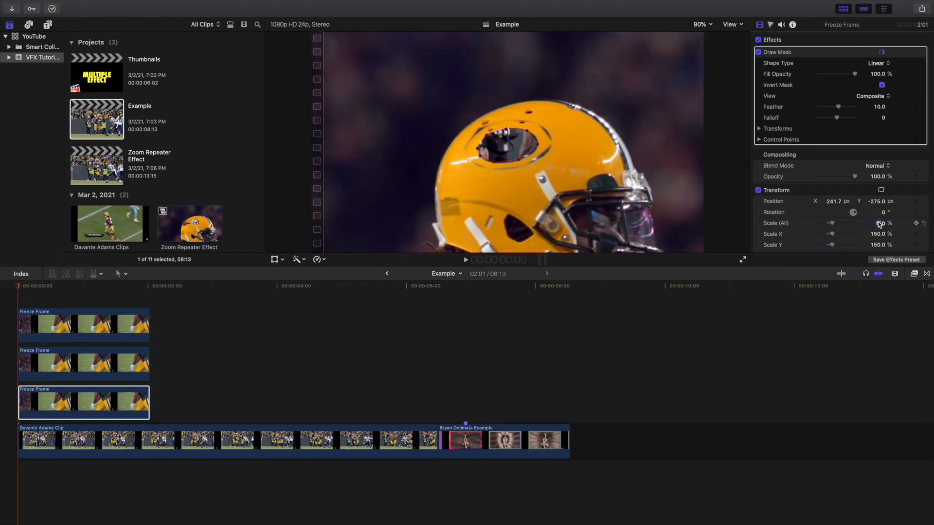
{"action": "left_click", "coordinate": [879, 224]}
{"action": "type", "text": "100"}
{"action": "key", "text": "Return"}
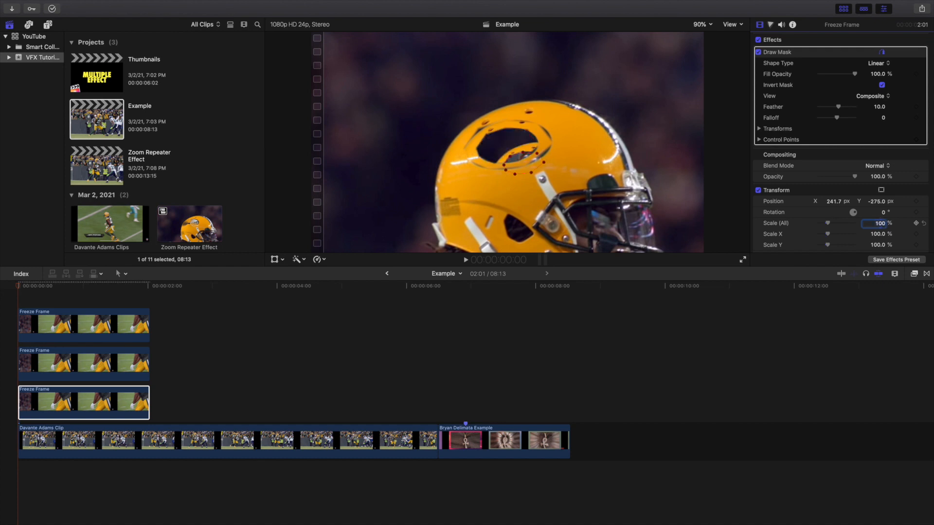
{"action": "left_click", "coordinate": [275, 259]}
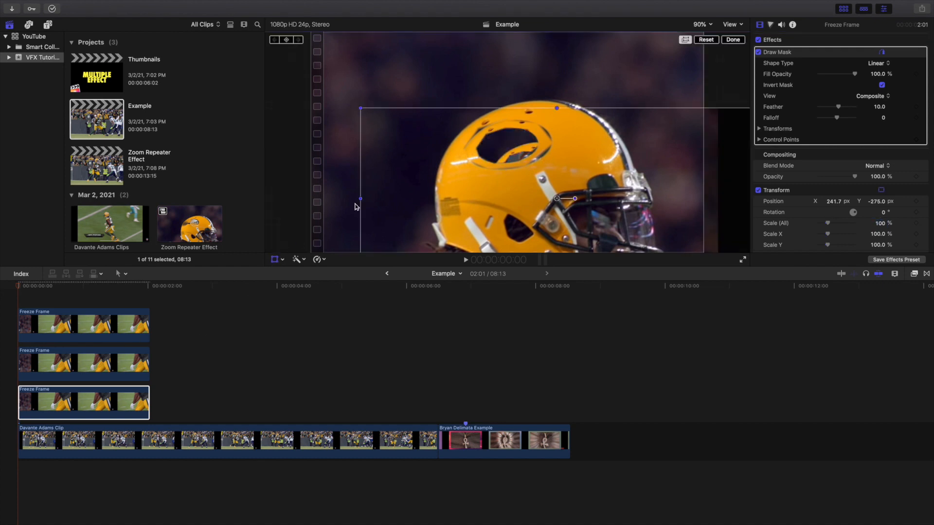
{"action": "left_click_drag", "start_coordinate": [556, 199], "coordinate": [539, 180]}
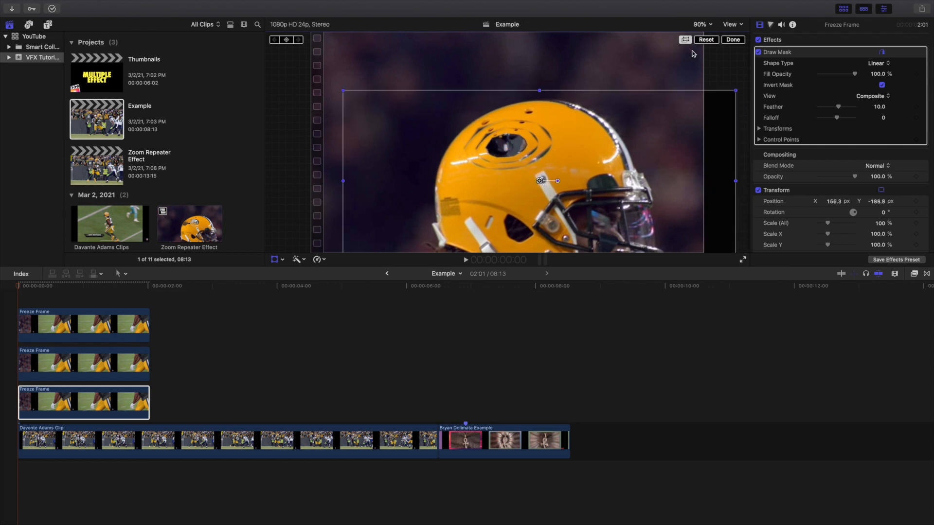
{"action": "left_click", "coordinate": [730, 40]}
Duplicate the 100% Freeze Frame clip to make a fourth layer in the stack
{"action": "left_click", "coordinate": [58, 390]}
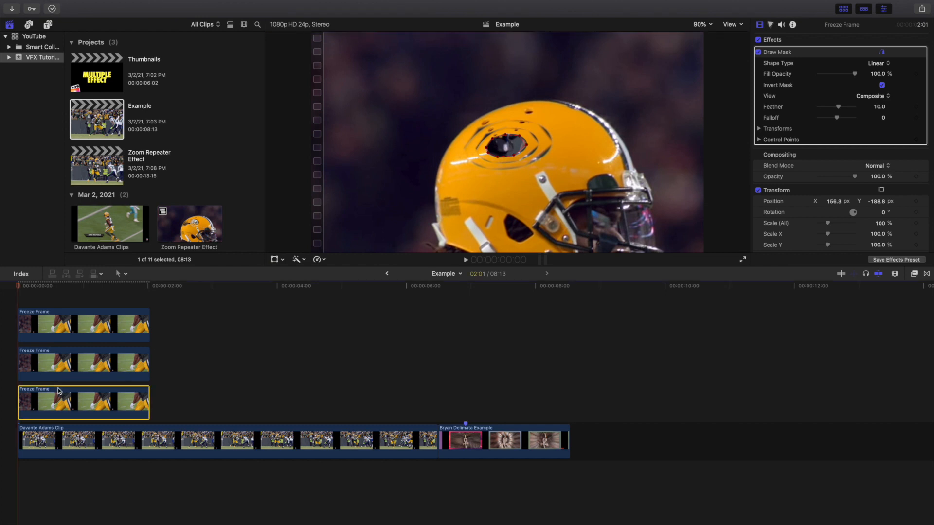
{"action": "left_click_drag", "start_coordinate": [58, 390], "coordinate": [65, 379]}
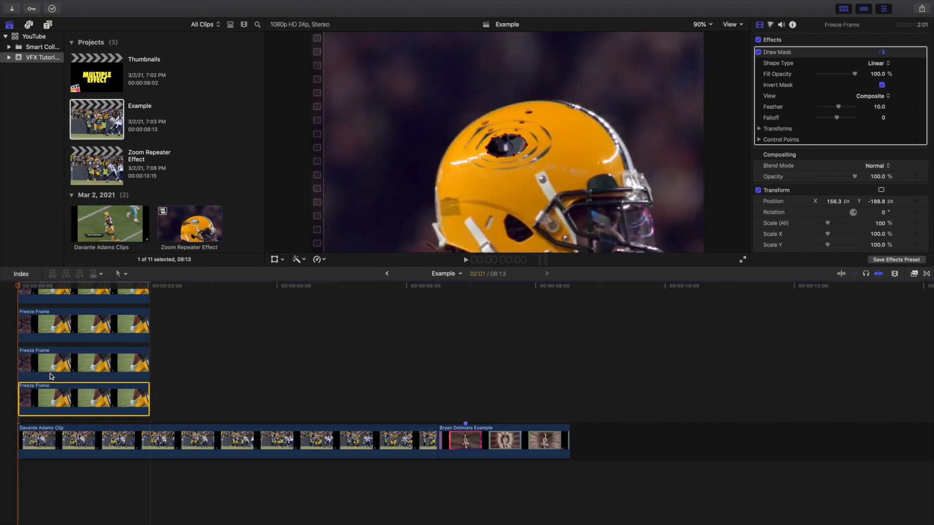
Scale the lowest Freeze Frame to 60% and center its cutout inside the opening above, at about X 88.2, Y -118.0 px
{"action": "scroll", "coordinate": [65, 379], "scroll_direction": "up", "scroll_amount": 3}
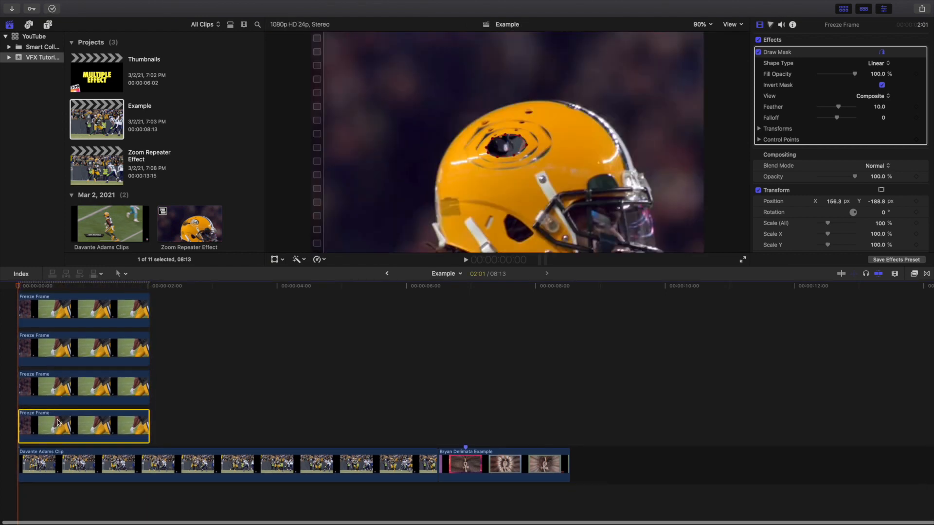
{"action": "left_click", "coordinate": [880, 223]}
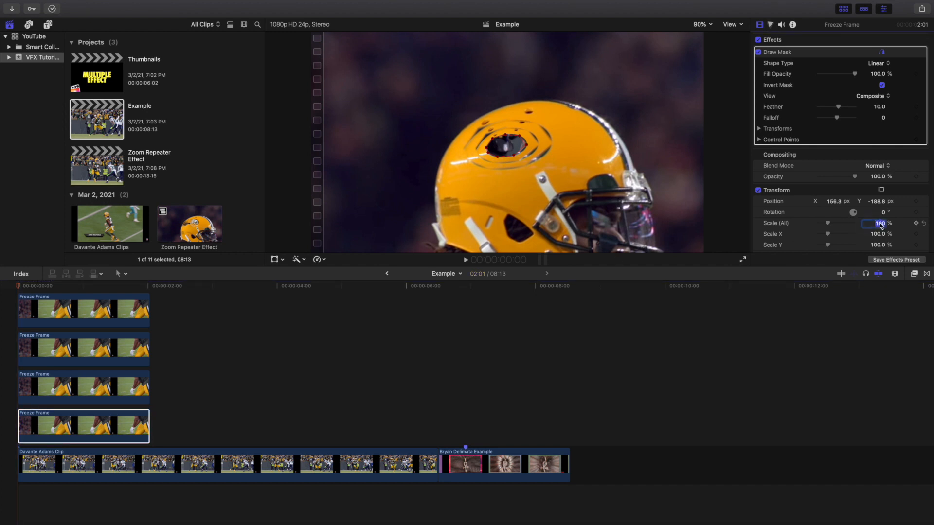
{"action": "type", "text": "60"}
{"action": "key", "text": "Return"}
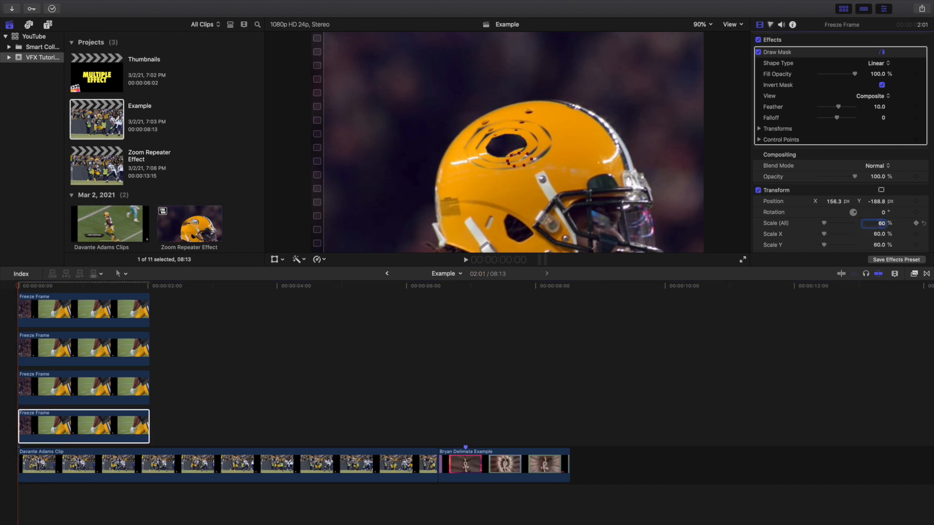
{"action": "left_click", "coordinate": [274, 260]}
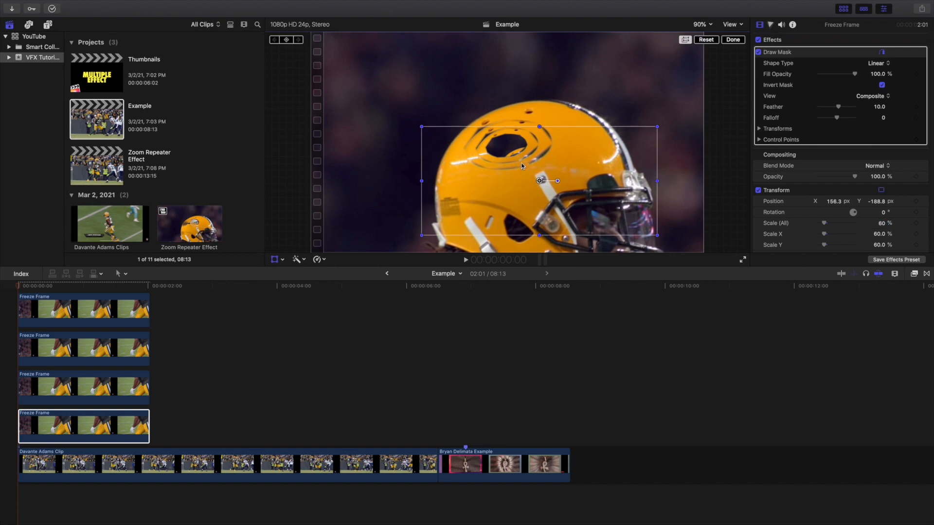
{"action": "left_click_drag", "start_coordinate": [540, 183], "coordinate": [525, 166]}
{"action": "left_click", "coordinate": [733, 40]}
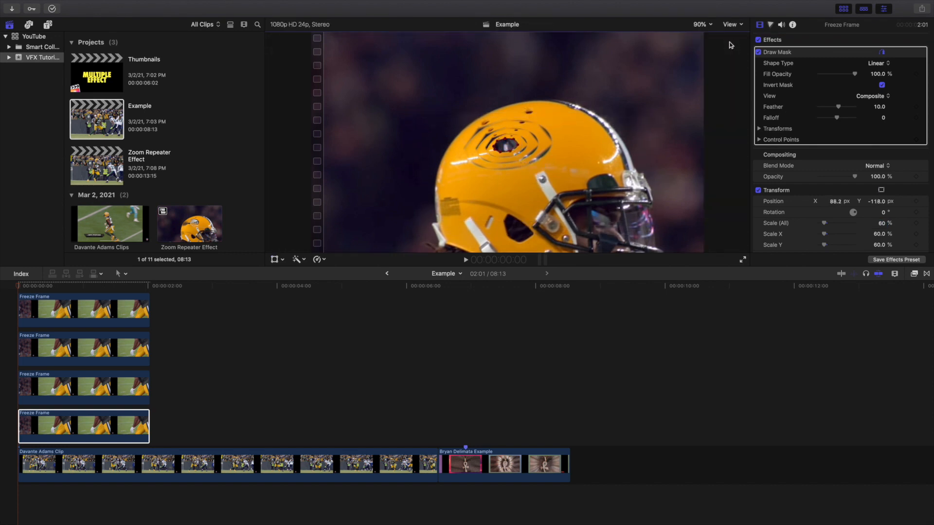
Inspect the cutout of each Freeze Frame layer from top to bottom, toggling the lowest layer's visibility to compare
{"action": "scroll", "coordinate": [79, 326], "scroll_direction": "up", "scroll_amount": 1}
{"action": "left_click", "coordinate": [80, 326]}
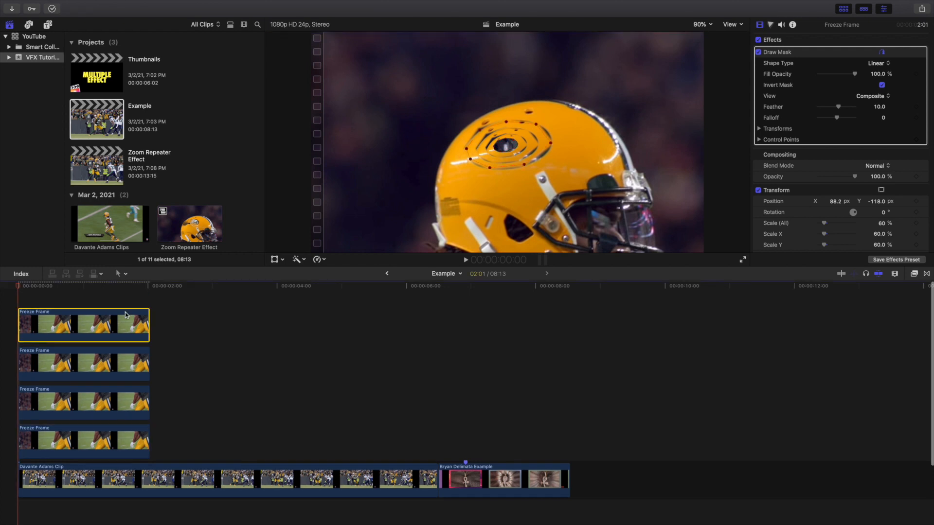
{"action": "left_click", "coordinate": [77, 361]}
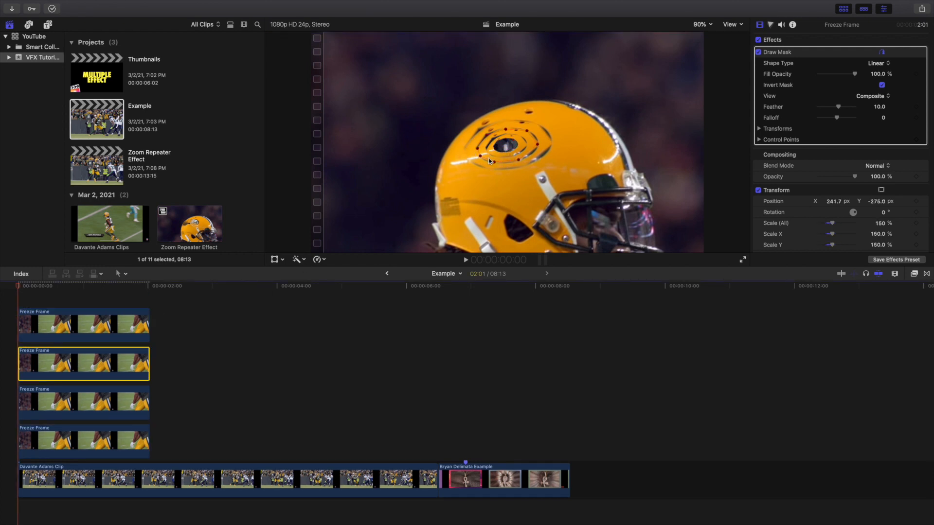
{"action": "left_click", "coordinate": [106, 389]}
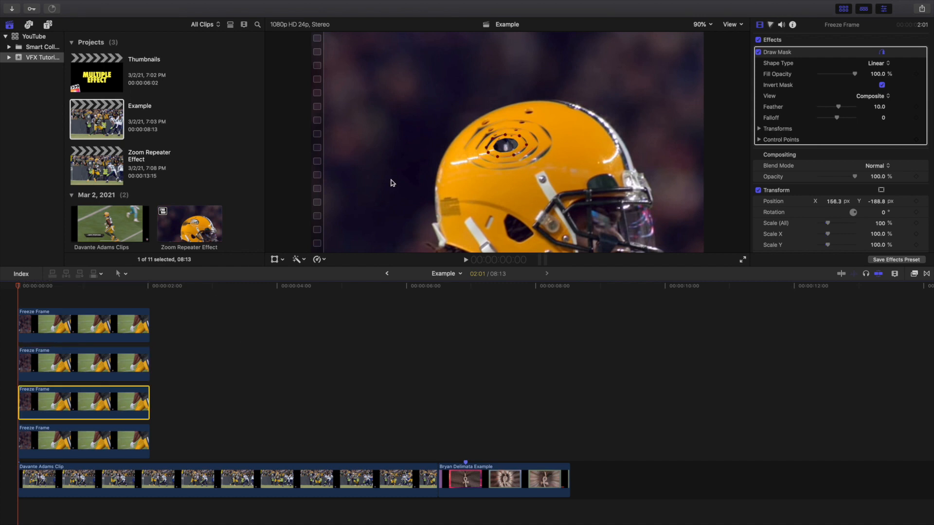
{"action": "left_click", "coordinate": [118, 436]}
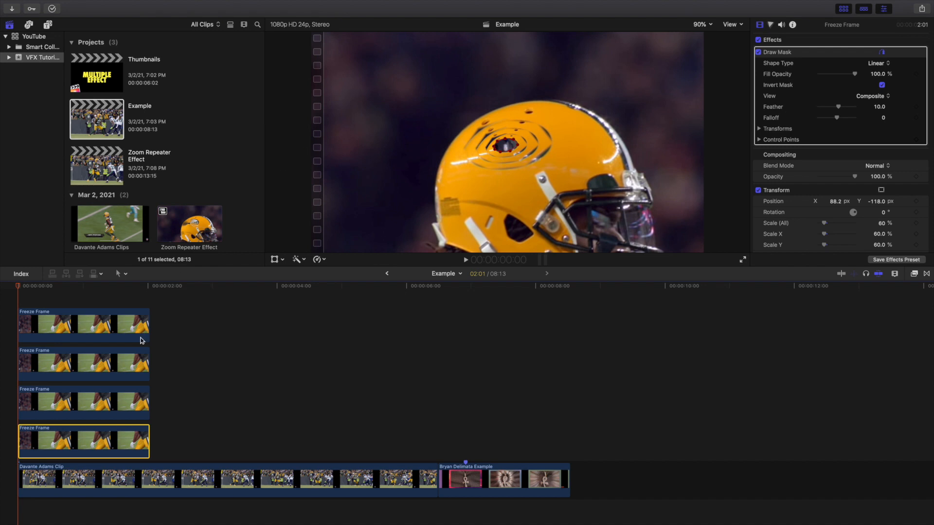
{"action": "key", "text": "v"}
{"action": "key", "text": "v"}
{"action": "key", "text": "v"}
{"action": "key", "text": "v"}
{"action": "key", "text": "v"}
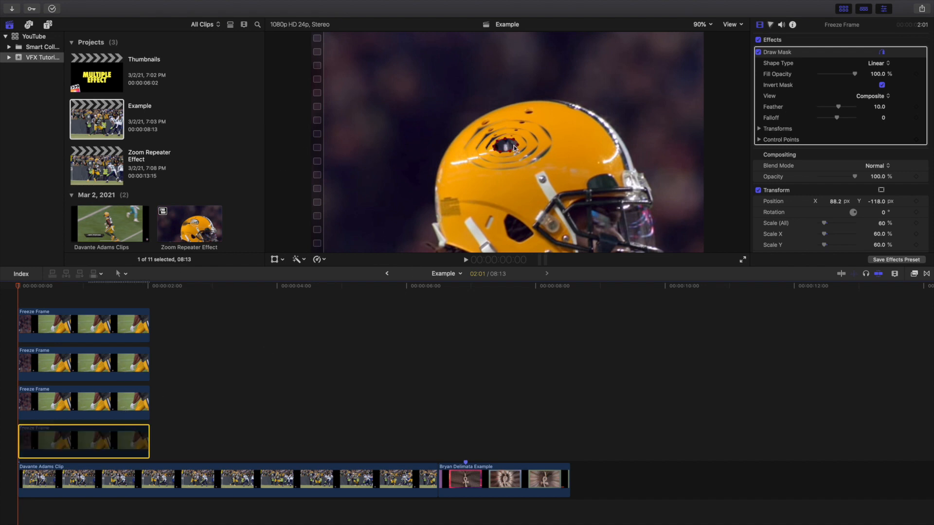
{"action": "key", "text": "v"}
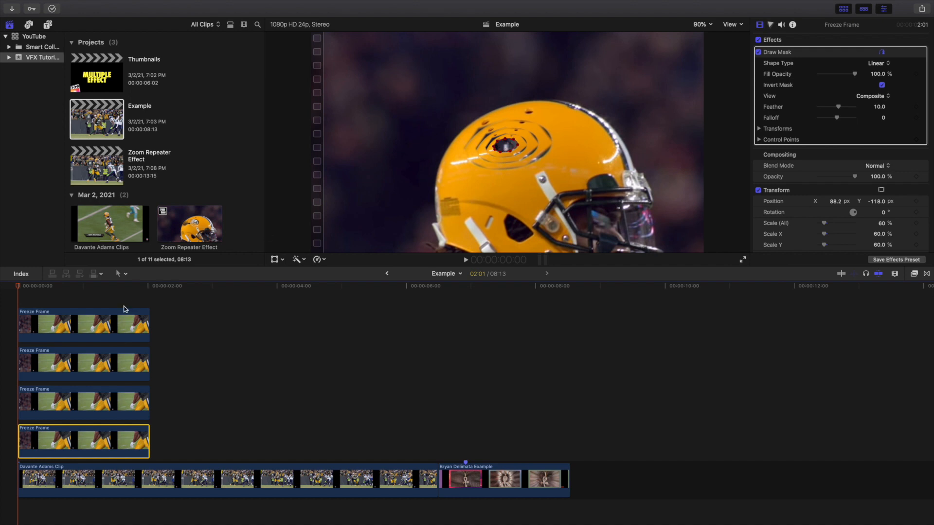
Combine all four Freeze Frame layers into a compound clip named Example Clip in the VFX Tutorials event
{"action": "left_click", "coordinate": [20, 310]}
{"action": "left_click_drag", "start_coordinate": [53, 312], "coordinate": [117, 450]}
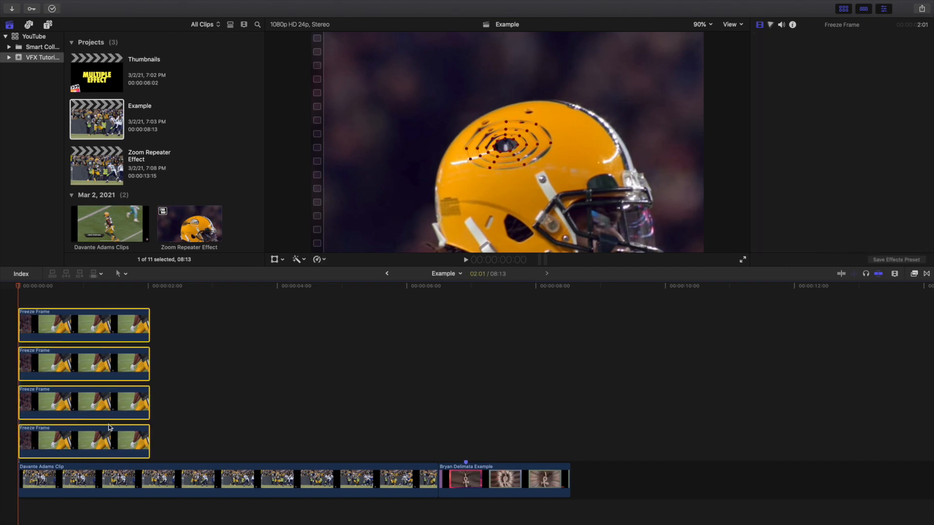
{"action": "right_click", "coordinate": [102, 322]}
{"action": "left_click", "coordinate": [116, 327]}
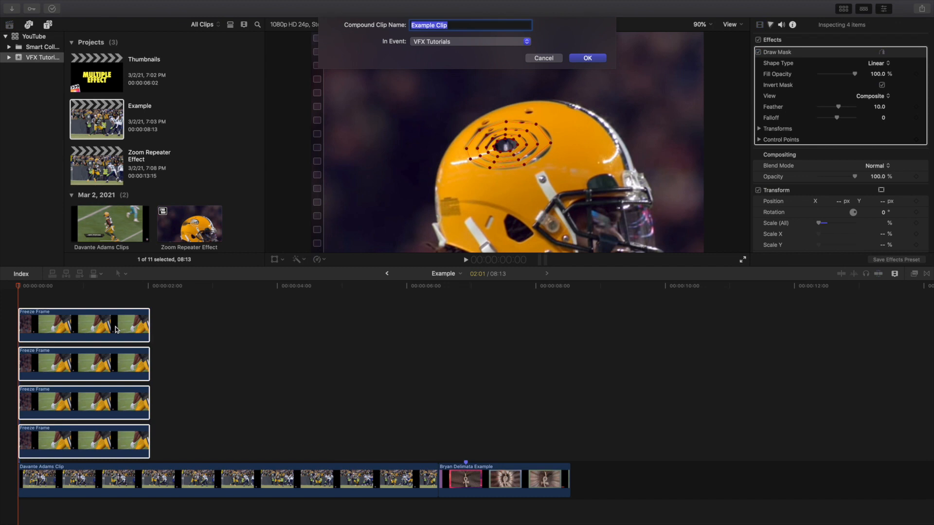
{"action": "key", "text": "Return"}
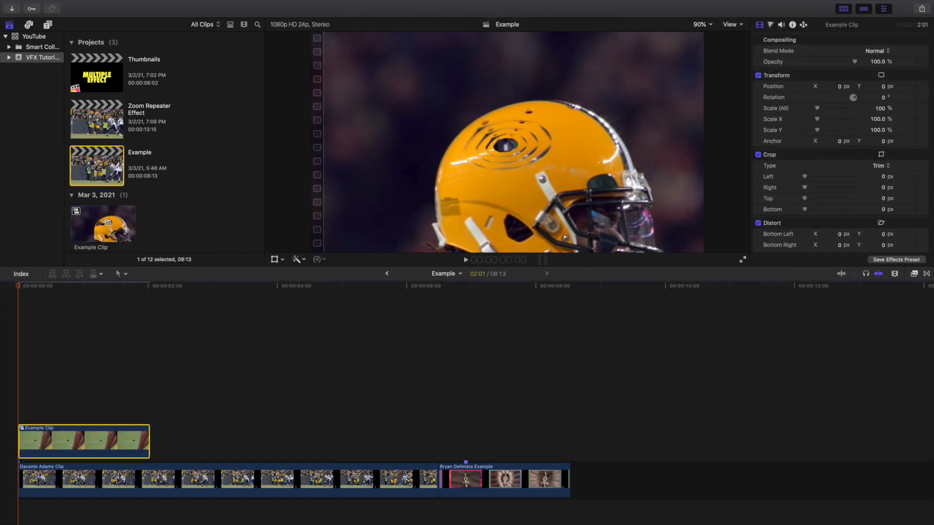
Add Scale and Position keyframes to the Example Clip compound at its first frame, keeping 100% scale
{"action": "double_click", "coordinate": [99, 173]}
{"action": "scroll", "coordinate": [23, 412], "scroll_direction": "down", "scroll_amount": 3}
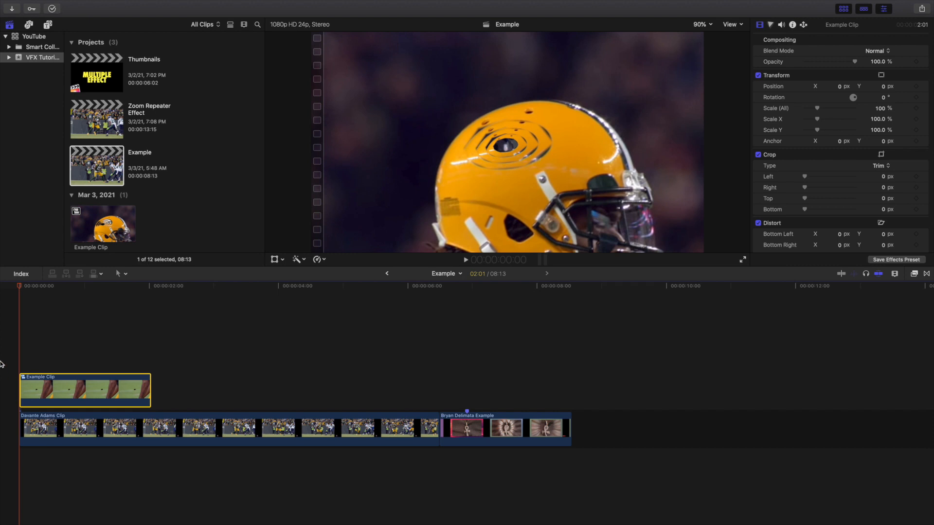
{"action": "left_click", "coordinate": [917, 109]}
{"action": "left_click", "coordinate": [917, 87]}
Set the Example Clip compound's Scale (All) to 2000% at its last frame, 2:00
{"action": "left_click", "coordinate": [150, 355]}
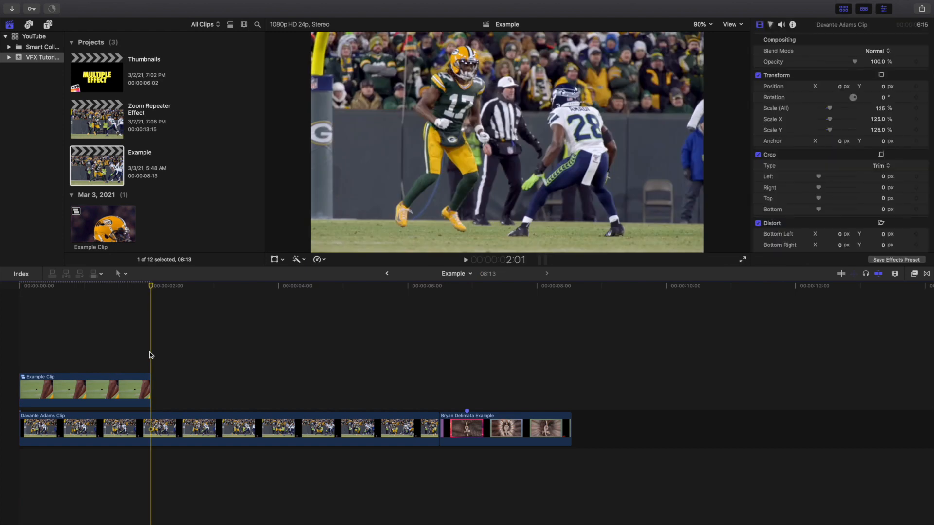
{"action": "left_click", "coordinate": [100, 381]}
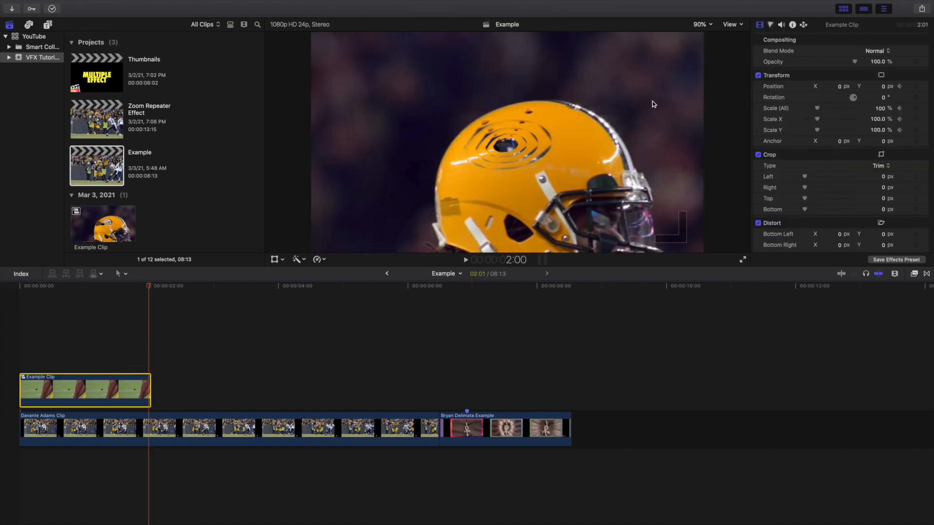
{"action": "left_click_drag", "start_coordinate": [817, 108], "coordinate": [885, 115]}
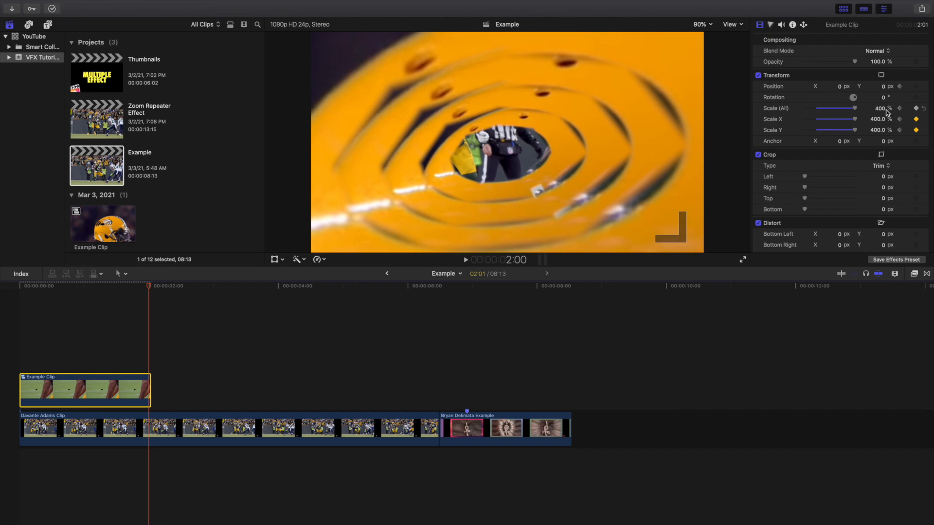
{"action": "left_click", "coordinate": [880, 109]}
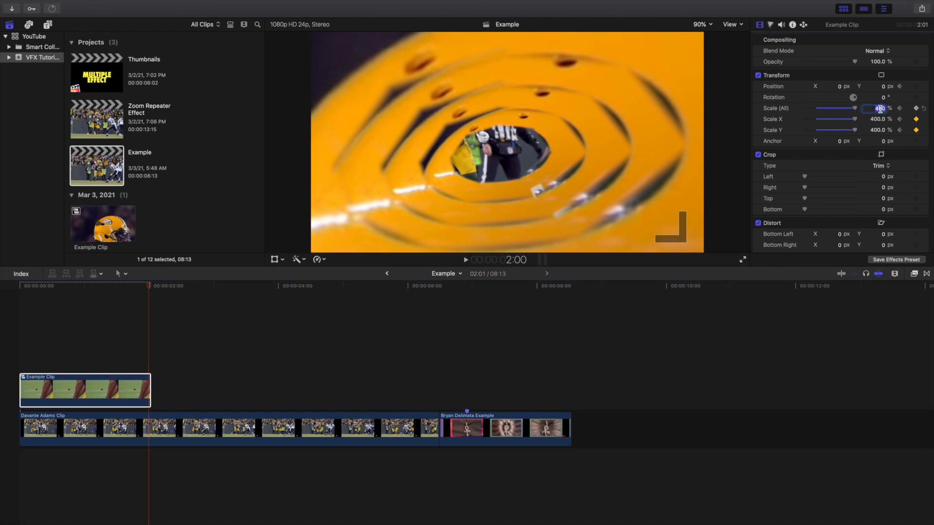
{"action": "type", "text": "2000"}
{"action": "key", "text": "Return"}
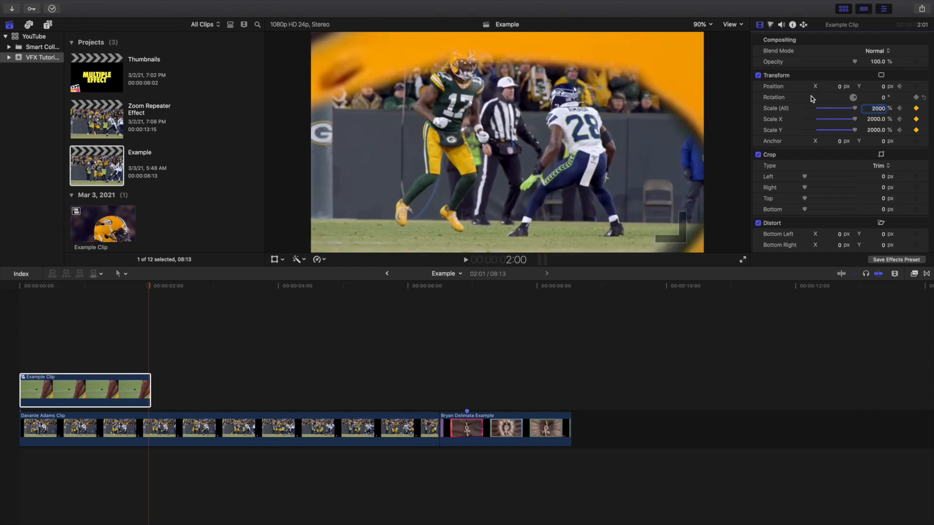
Play the zoom through the helmet cutouts from the start of the timeline several times to review the transition
{"action": "left_click", "coordinate": [2, 355]}
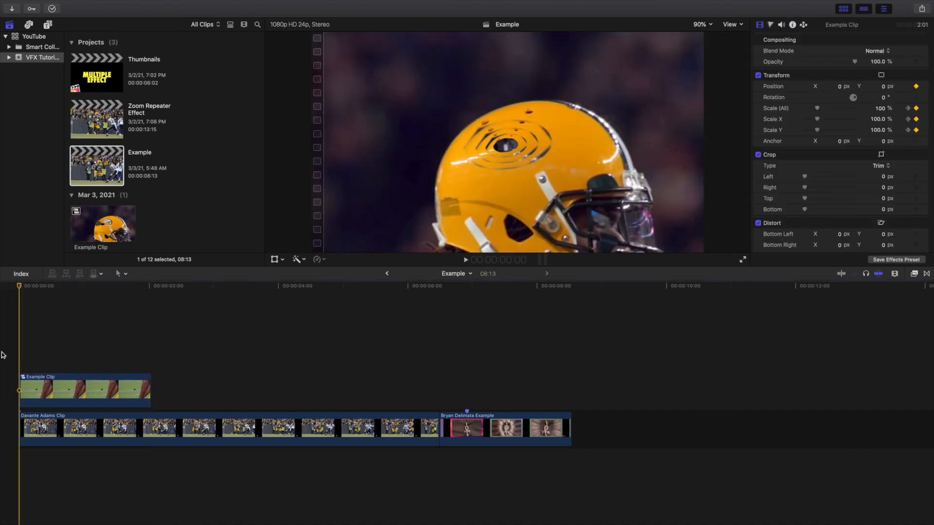
{"action": "key", "text": "space"}
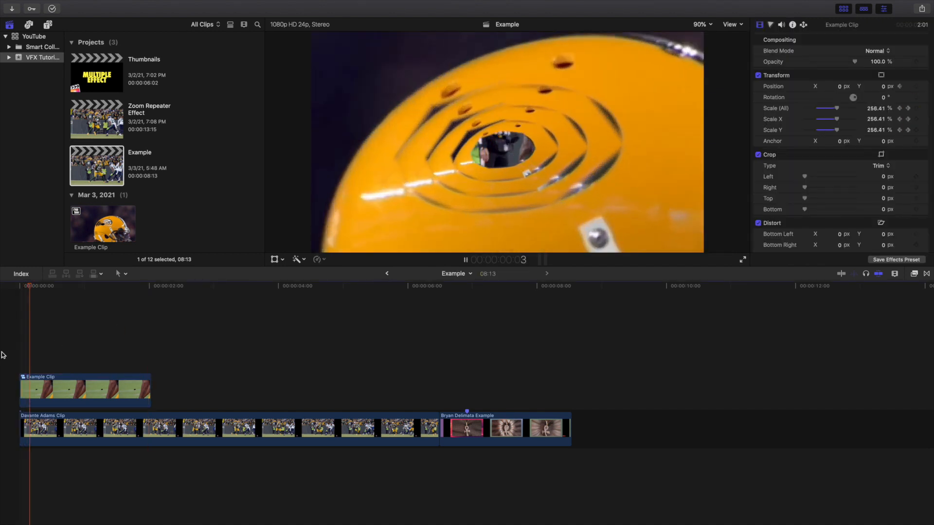
{"action": "key", "text": "space"}
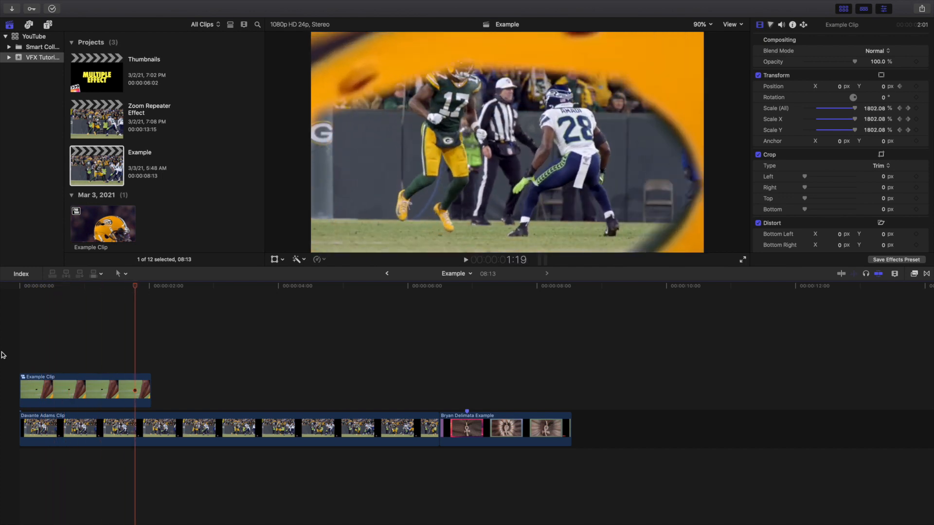
{"action": "key", "text": "Home"}
{"action": "key", "text": "space"}
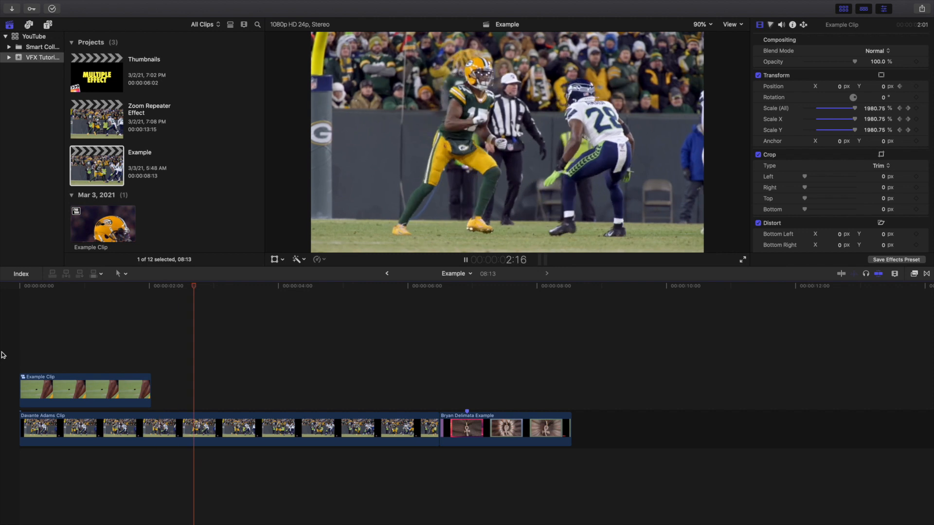
{"action": "key", "text": "space"}
{"action": "key", "text": "Home"}
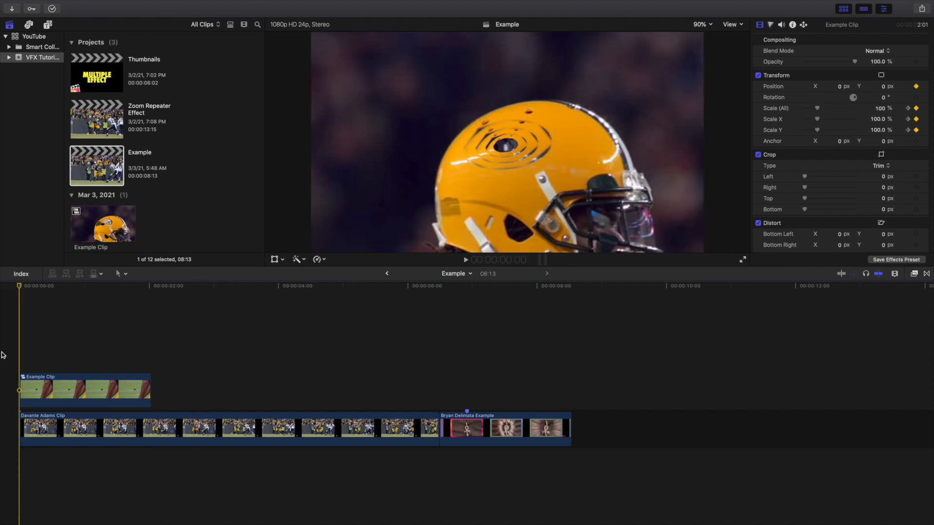
{"action": "key", "text": "space"}
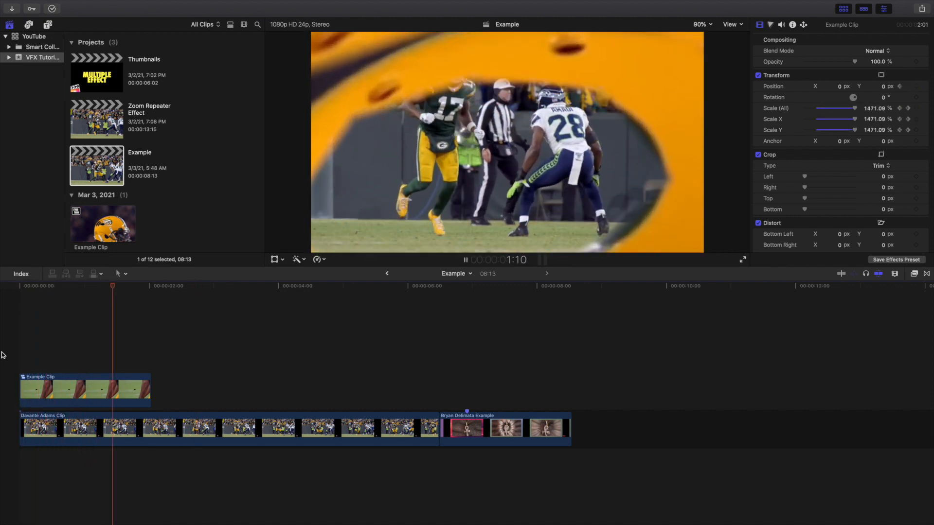
{"action": "key", "text": "space"}
{"action": "key", "text": "Home"}
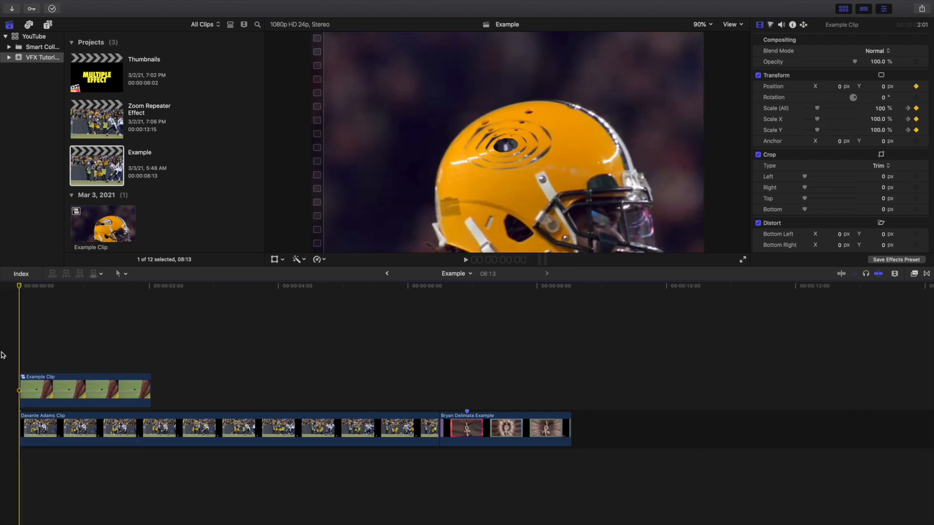
{"action": "key", "text": "space"}
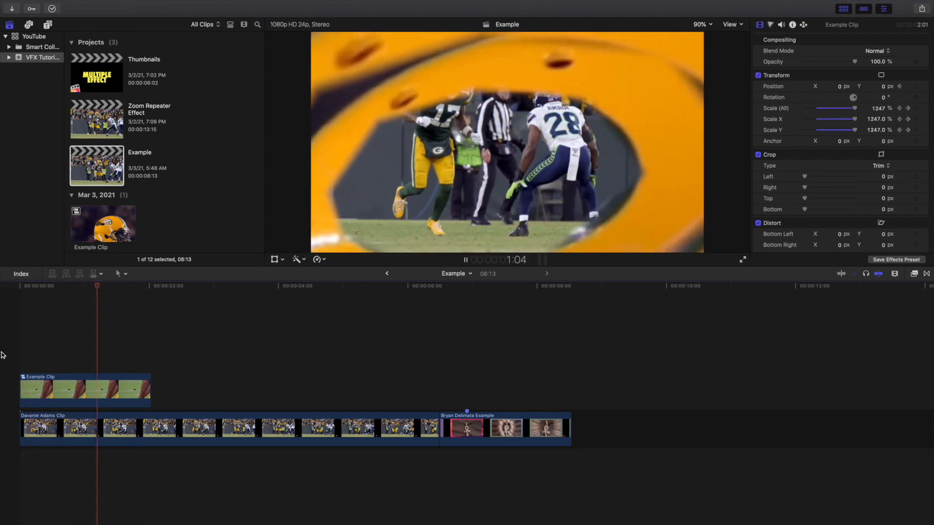
{"action": "key", "text": "space"}
{"action": "key", "text": "Home"}
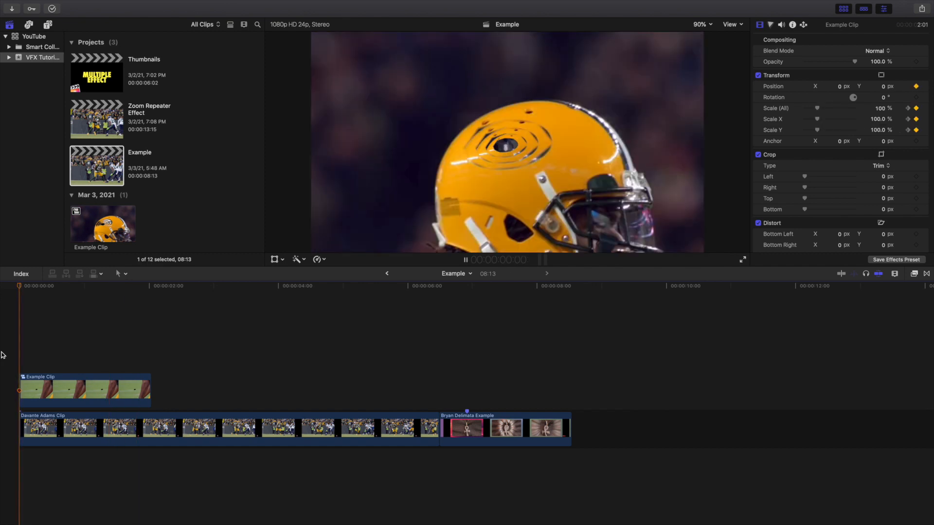
{"action": "key", "text": "space"}
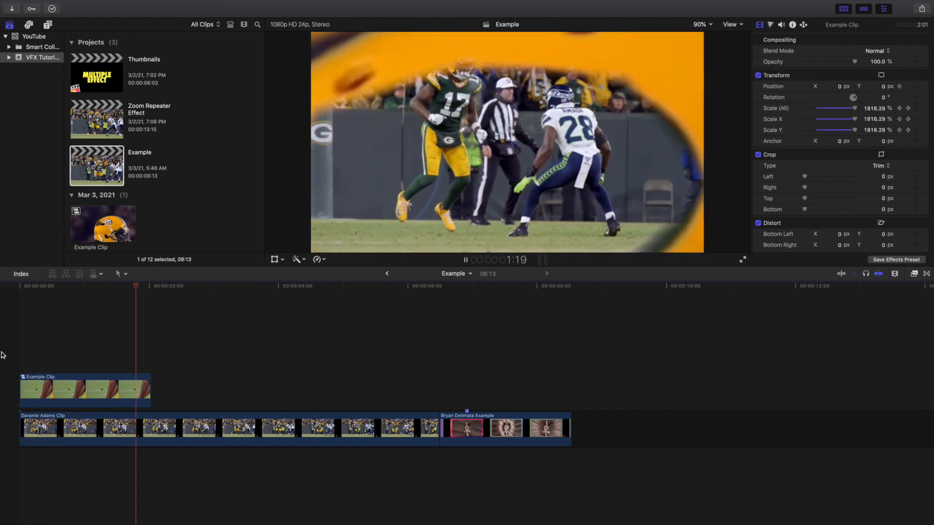
{"action": "key", "text": "space"}
{"action": "key", "text": "Home"}
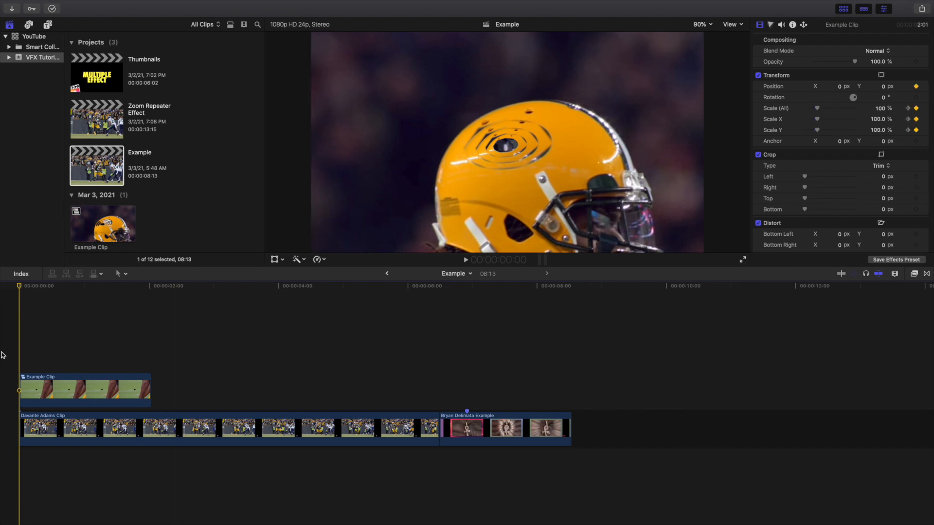
{"action": "key", "text": "space"}
{"action": "key", "text": "space"}
{"action": "key", "text": "Home"}
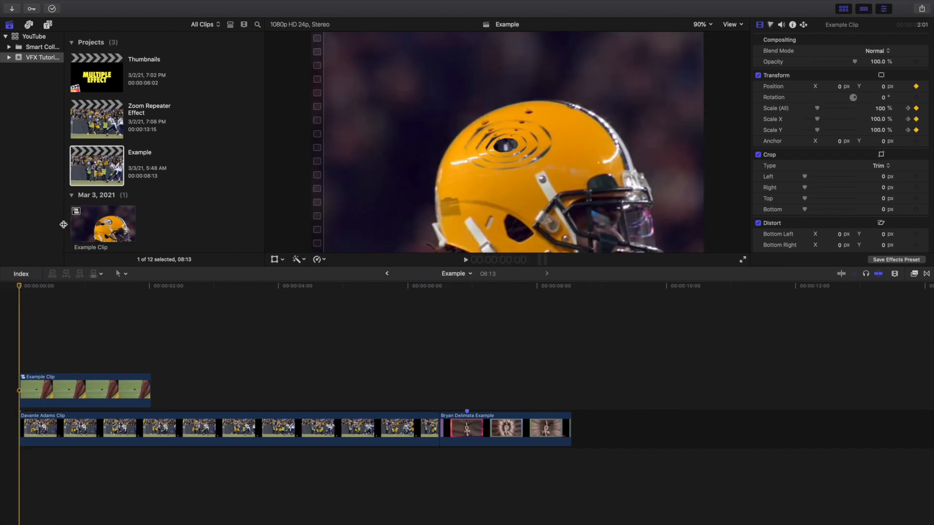
Open the Zoom Repeater Effect project and look inside its Zoom Repeater Effect compound clip at 3:03
{"action": "double_click", "coordinate": [103, 123]}
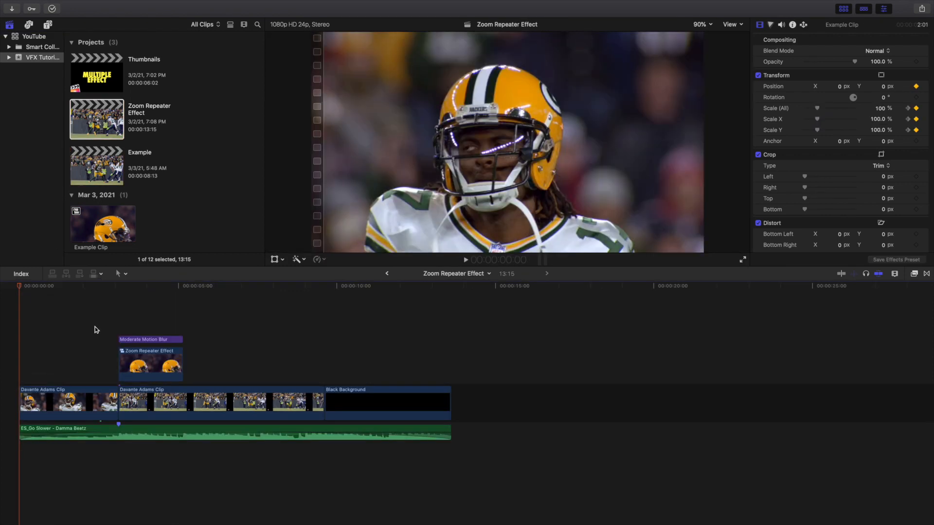
{"action": "key", "text": "Down"}
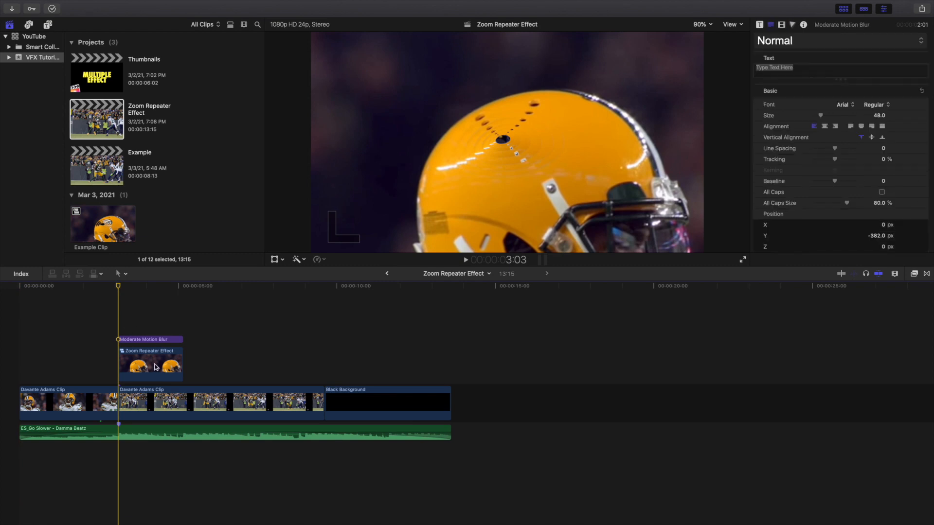
{"action": "double_click", "coordinate": [154, 367]}
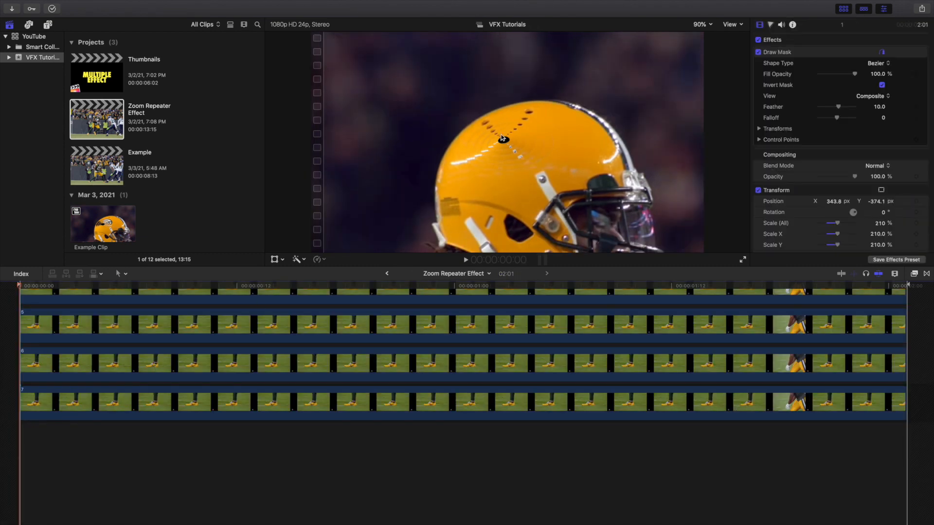
Toggle the visibility of layer 1 inside the Zoom Repeater Effect compound clip to compare the helmet with and without it, leaving it enabled
{"action": "scroll", "coordinate": [235, 359], "scroll_direction": "up", "scroll_amount": 5}
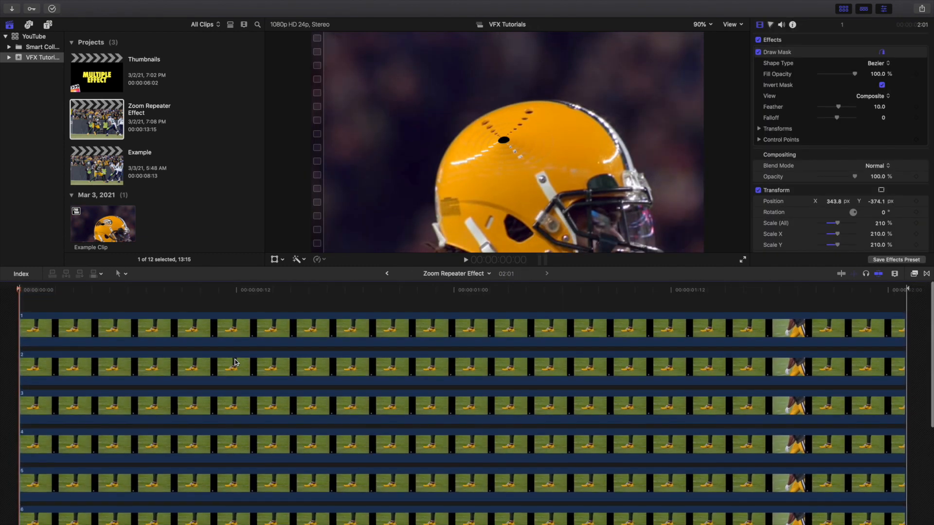
{"action": "left_click", "coordinate": [232, 363]}
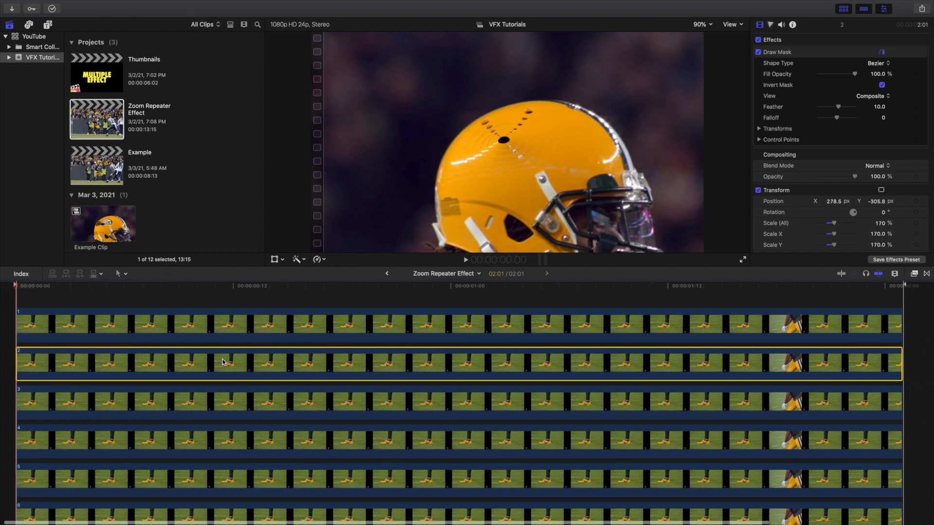
{"action": "key", "text": "v"}
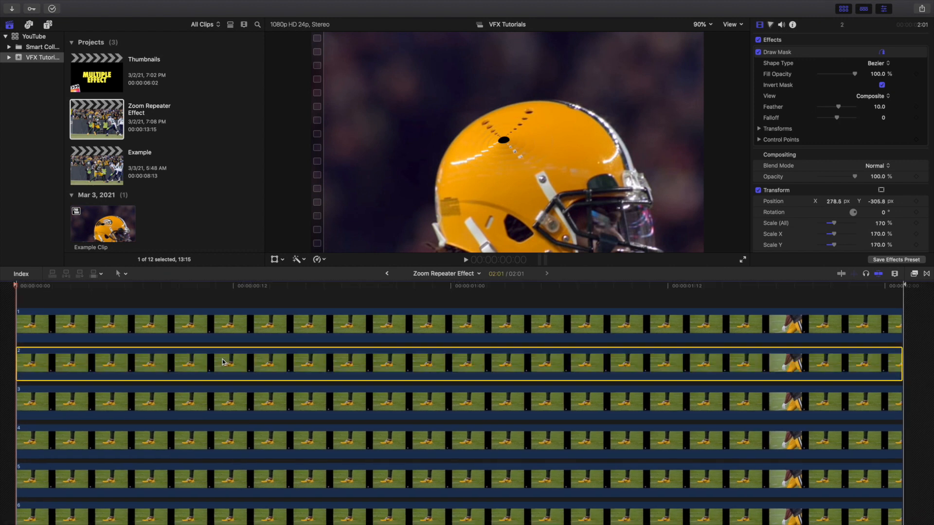
{"action": "left_click", "coordinate": [210, 332]}
{"action": "key", "text": "v"}
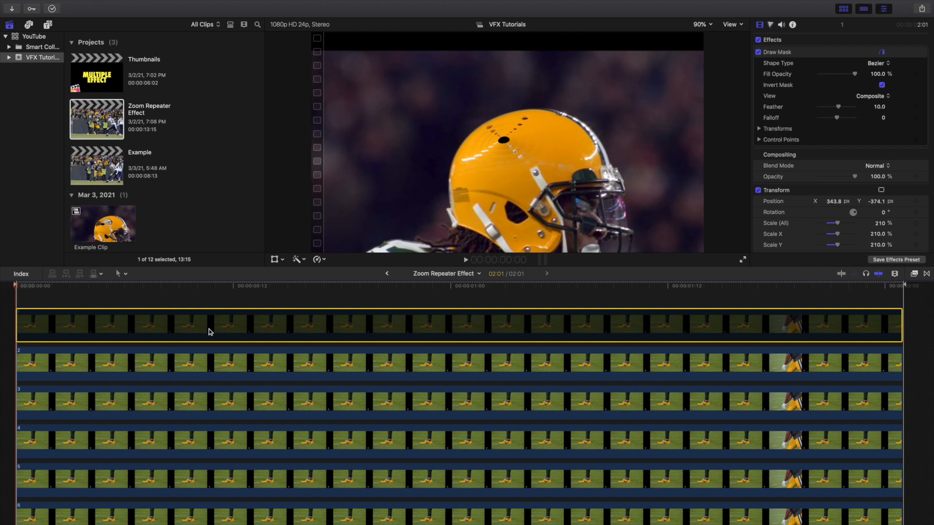
{"action": "key", "text": "v"}
{"action": "key", "text": "v"}
{"action": "key", "text": "v"}
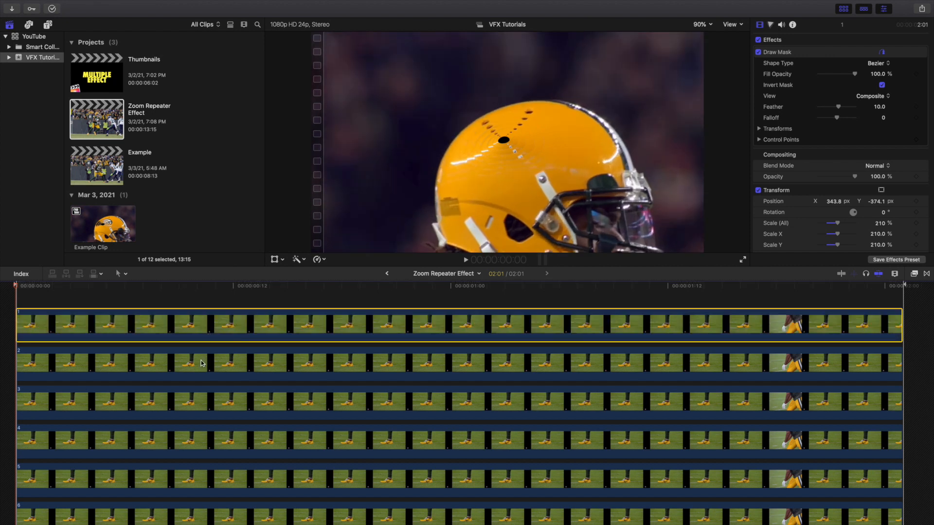
Select layers 2 through 7 of the compound clip in turn and examine each one's mask, Position and Scale settings
{"action": "left_click", "coordinate": [202, 364]}
{"action": "scroll", "coordinate": [207, 367], "scroll_direction": "down", "scroll_amount": 3}
{"action": "left_click", "coordinate": [207, 352]}
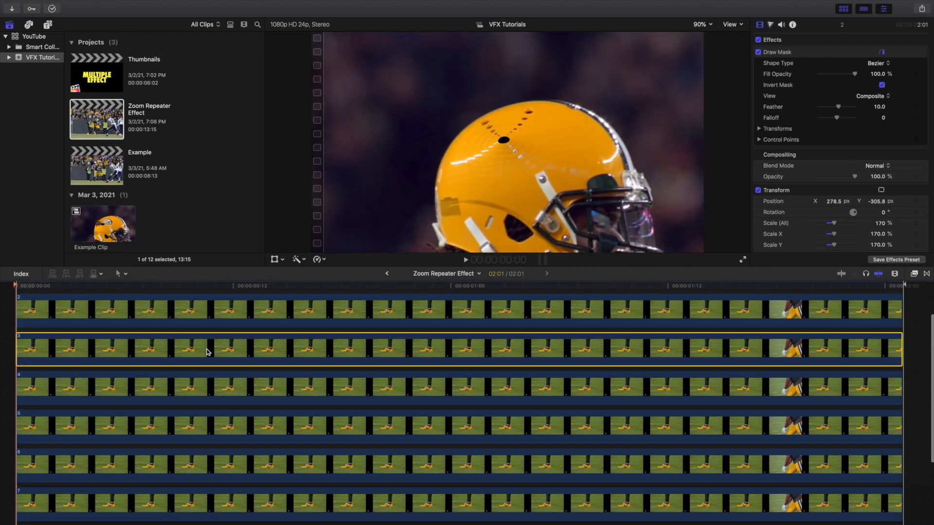
{"action": "scroll", "coordinate": [217, 324], "scroll_direction": "up", "scroll_amount": 2}
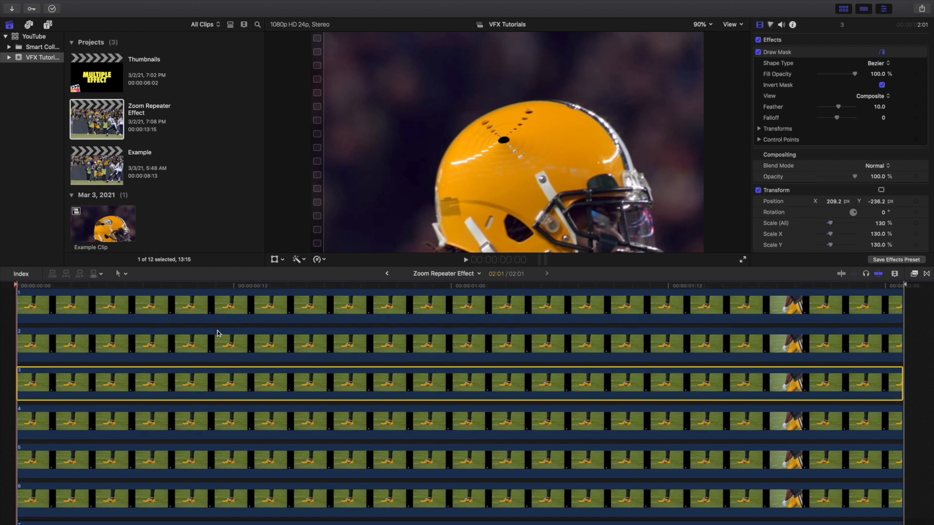
{"action": "scroll", "coordinate": [217, 343], "scroll_direction": "down", "scroll_amount": 2}
{"action": "left_click", "coordinate": [214, 390]}
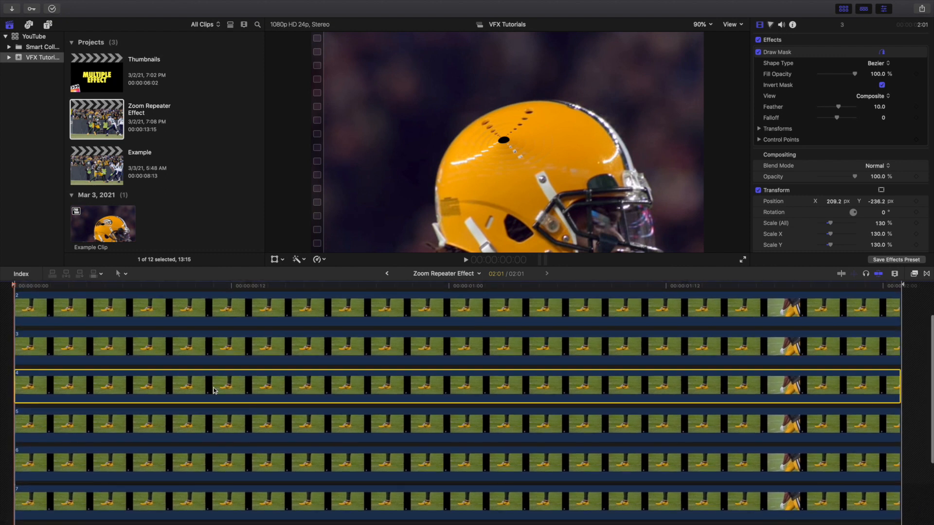
{"action": "scroll", "coordinate": [226, 392], "scroll_direction": "down", "scroll_amount": 2}
{"action": "left_click", "coordinate": [233, 392]}
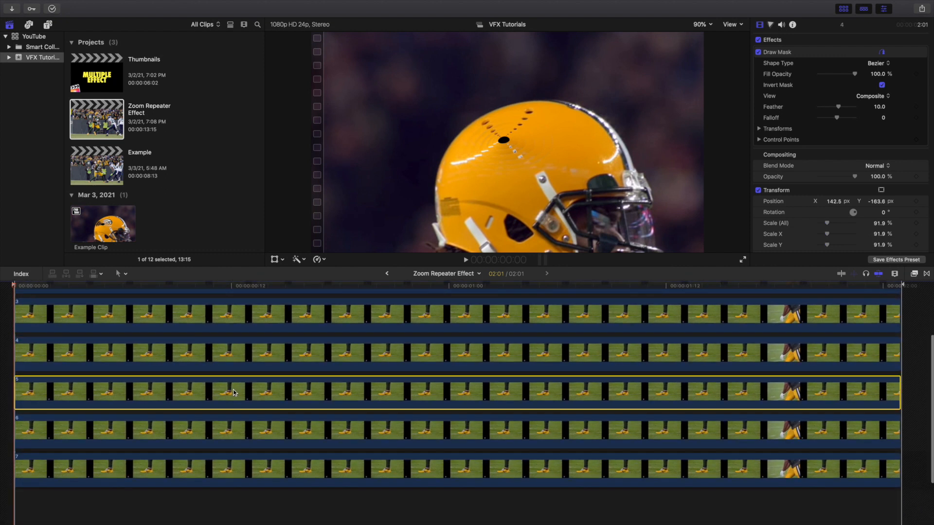
{"action": "left_click", "coordinate": [219, 430]}
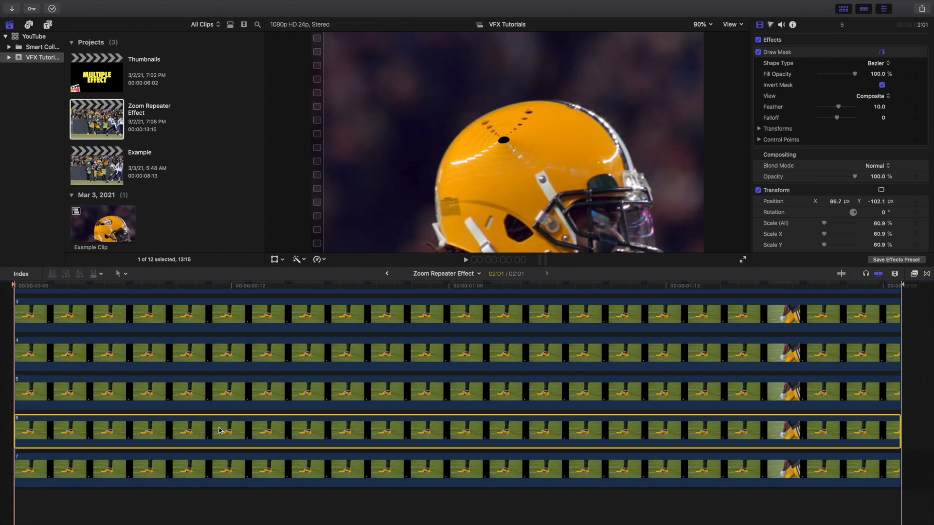
{"action": "left_click", "coordinate": [210, 472]}
{"action": "scroll", "coordinate": [231, 389], "scroll_direction": "up", "scroll_amount": 3}
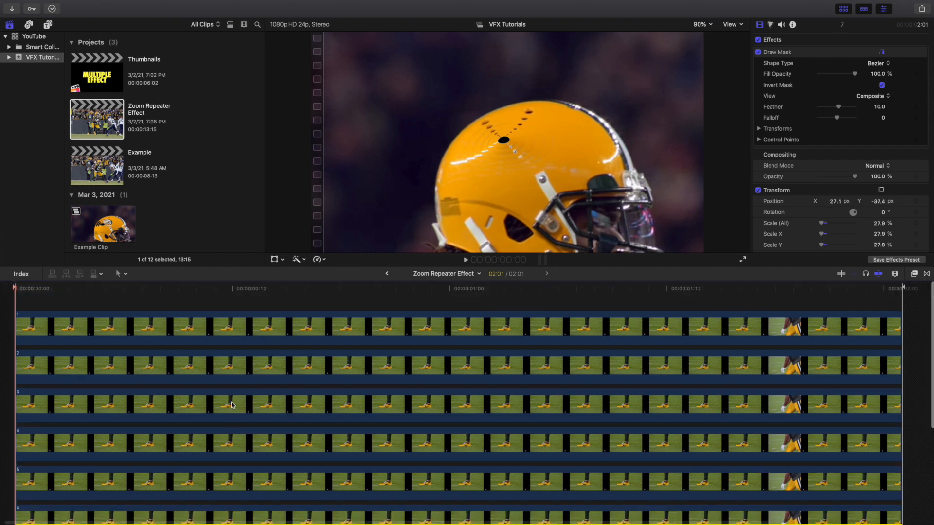
{"action": "left_click", "coordinate": [224, 362]}
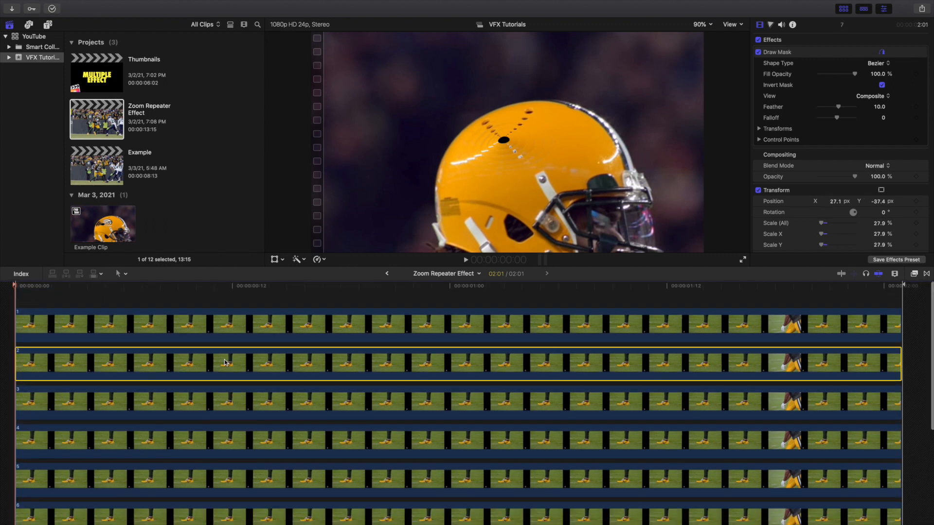
Return to the project timeline and examine the Zoom Repeater Effect clip's starting Position and Scale keyframes around 3:13
{"action": "left_click", "coordinate": [388, 274]}
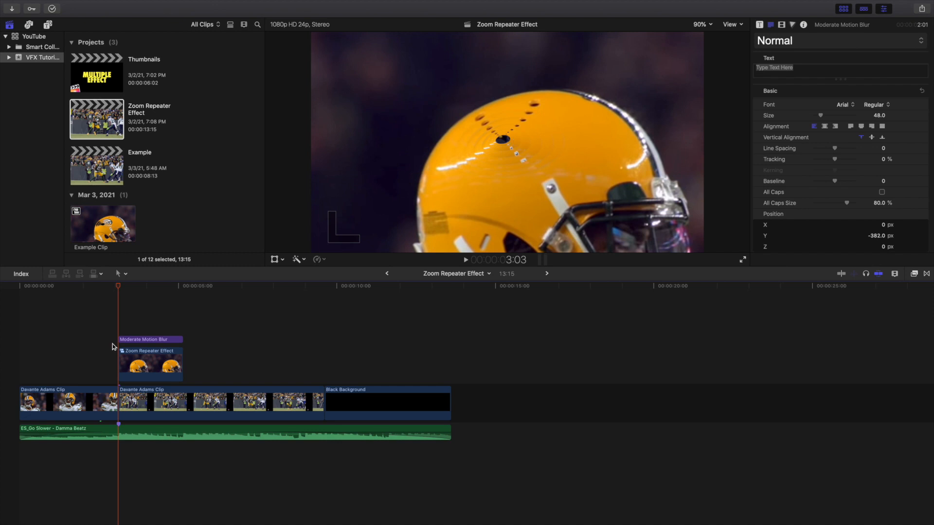
{"action": "left_click", "coordinate": [133, 362]}
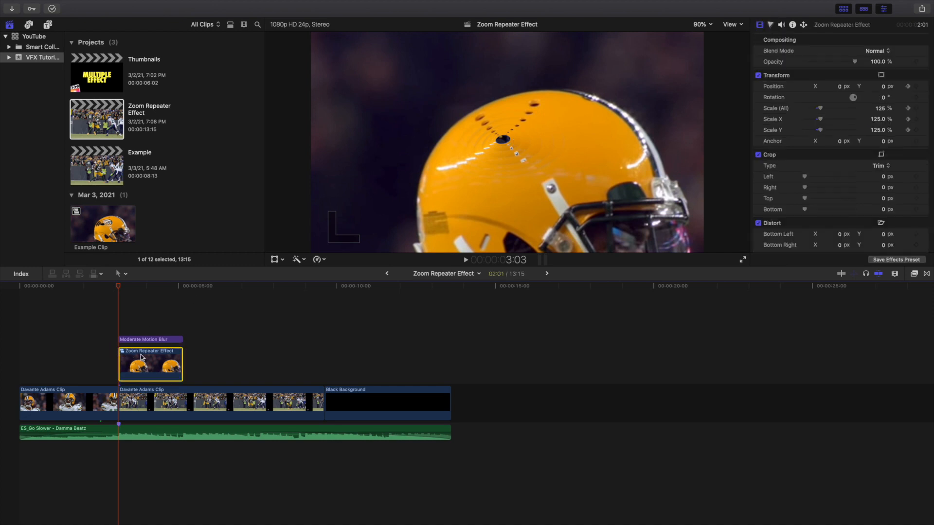
{"action": "key", "text": "super+equal"}
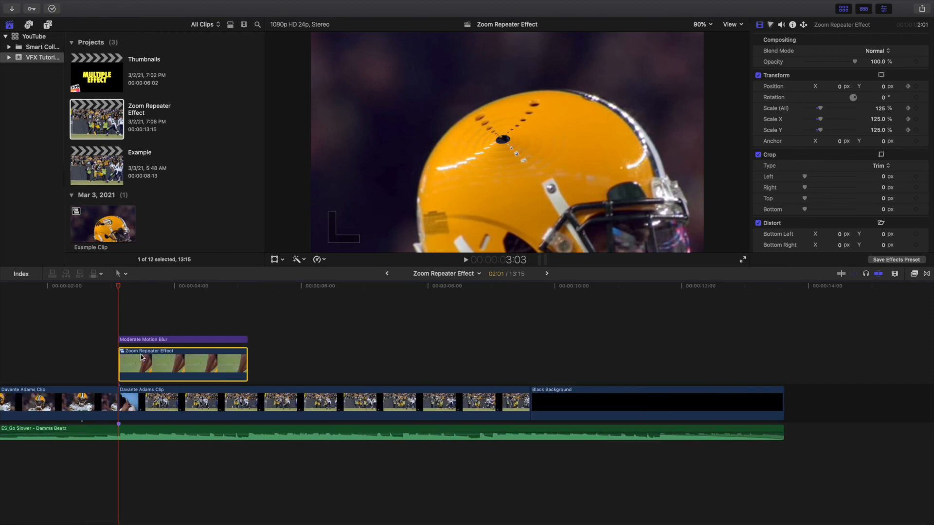
{"action": "key", "text": "space"}
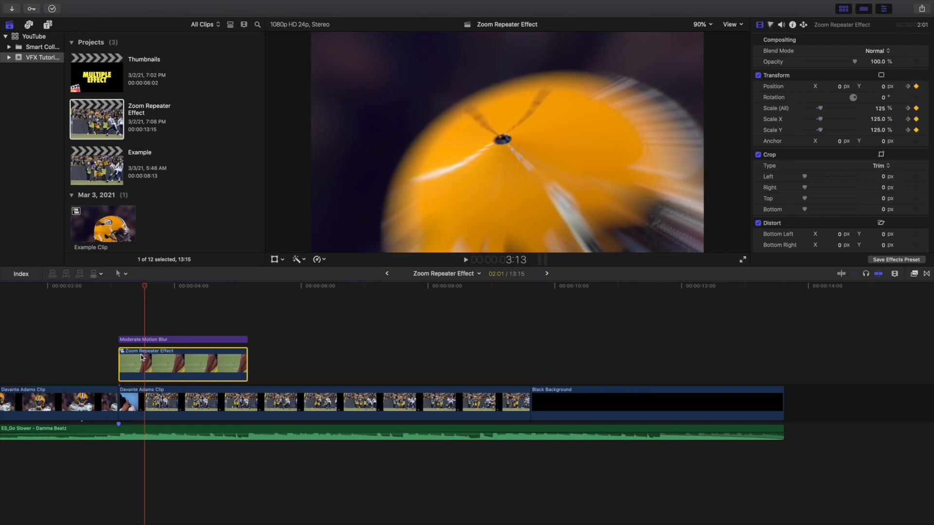
{"action": "key", "text": "Left"}
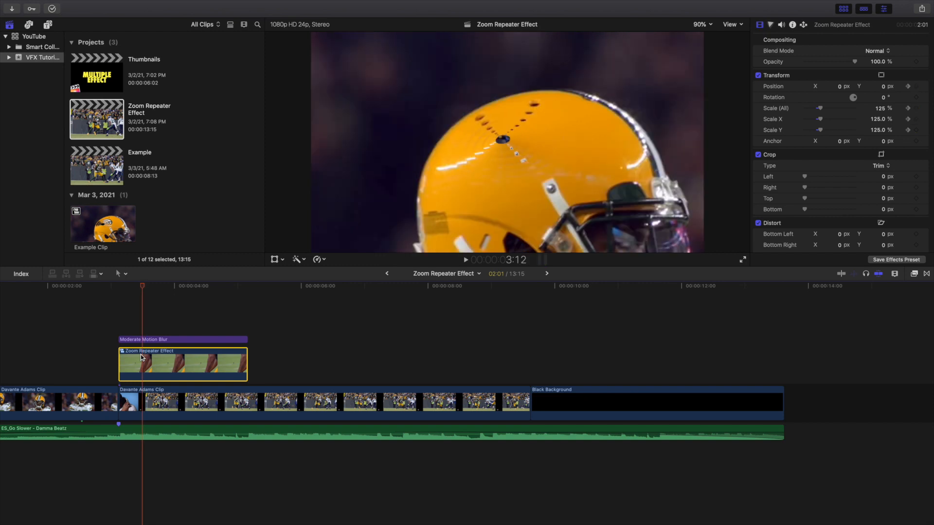
{"action": "key", "text": "Right"}
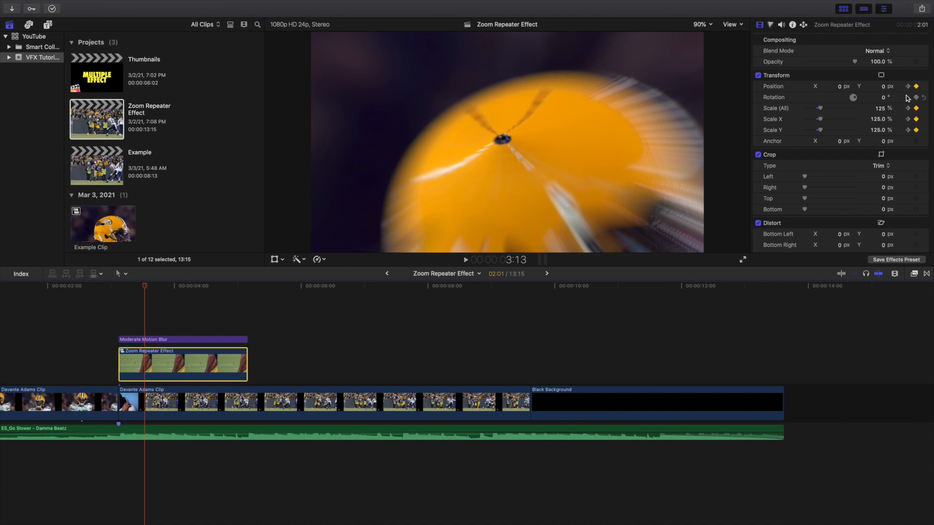
Advance frame by frame from 3:13 to the closing keyframe at 5:06, examining how the compound clip's Position and Scale animate
{"action": "key", "text": "Right"}
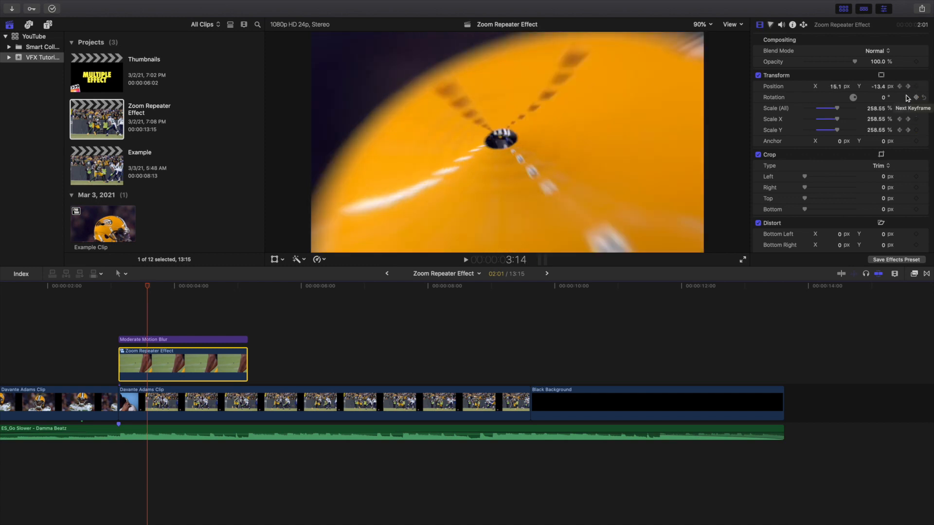
{"action": "key", "text": "Right"}
{"action": "key", "text": "Right"}
{"action": "key", "text": "Right"}
{"action": "key", "text": "Right"}
{"action": "key", "text": "Right"}
{"action": "key", "text": "Right"}
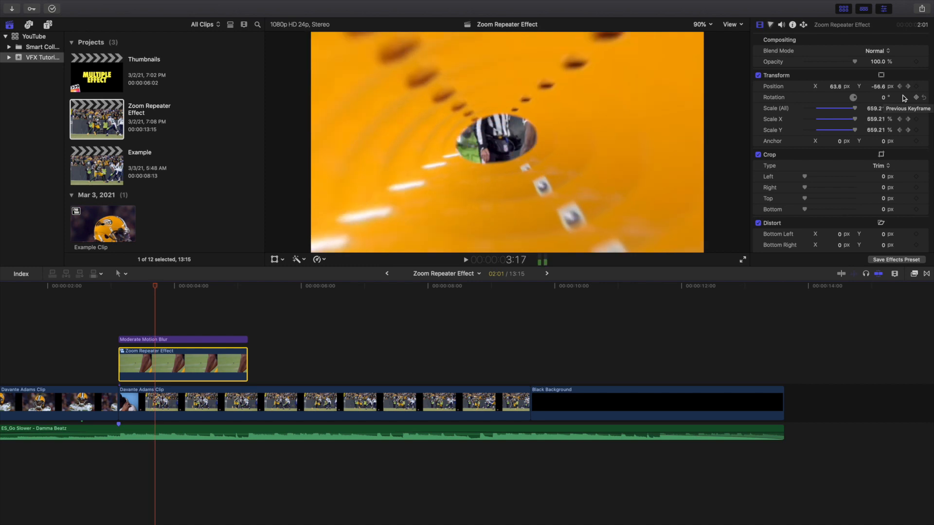
{"action": "key", "text": "Right"}
{"action": "key", "text": "Right"}
{"action": "key", "text": "Right"}
{"action": "key", "text": "Right"}
{"action": "key", "text": "Right"}
{"action": "key", "text": "Right"}
{"action": "key", "text": "Right"}
{"action": "key", "text": "Right"}
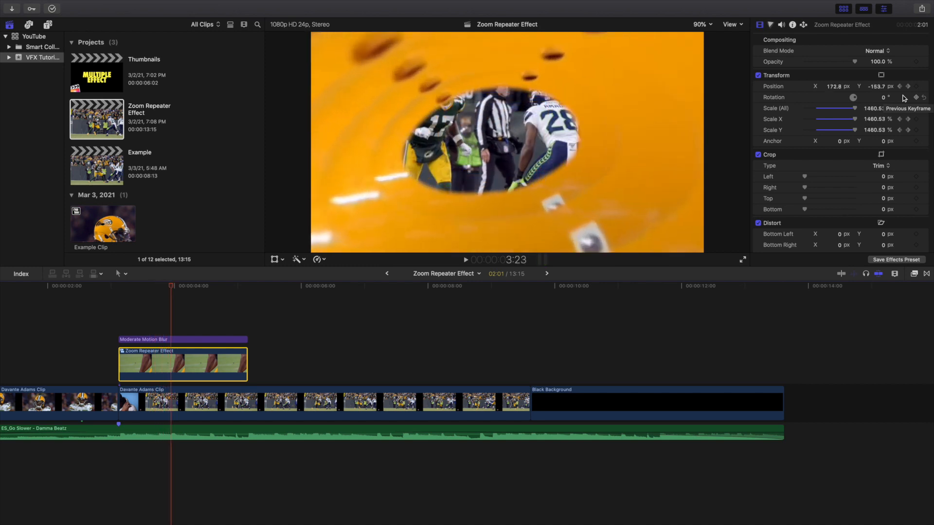
{"action": "key", "text": "Right"}
{"action": "key", "text": "Right"}
{"action": "key", "text": "Right"}
{"action": "key", "text": "Right"}
{"action": "key", "text": "Right"}
{"action": "key", "text": "Right"}
{"action": "key", "text": "Right"}
{"action": "key", "text": "Right"}
{"action": "key", "text": "Right"}
{"action": "key", "text": "Right"}
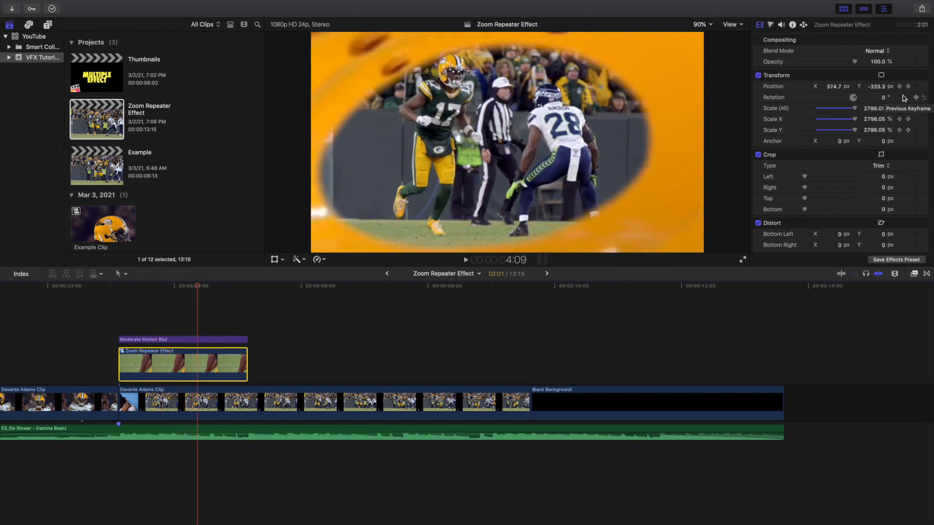
{"action": "key", "text": "Right"}
{"action": "key", "text": "Right"}
{"action": "key", "text": "Right"}
{"action": "key", "text": "Right"}
{"action": "key", "text": "Right"}
{"action": "key", "text": "Right"}
{"action": "key", "text": "Right"}
{"action": "key", "text": "Right"}
{"action": "key", "text": "Right"}
{"action": "key", "text": "Right"}
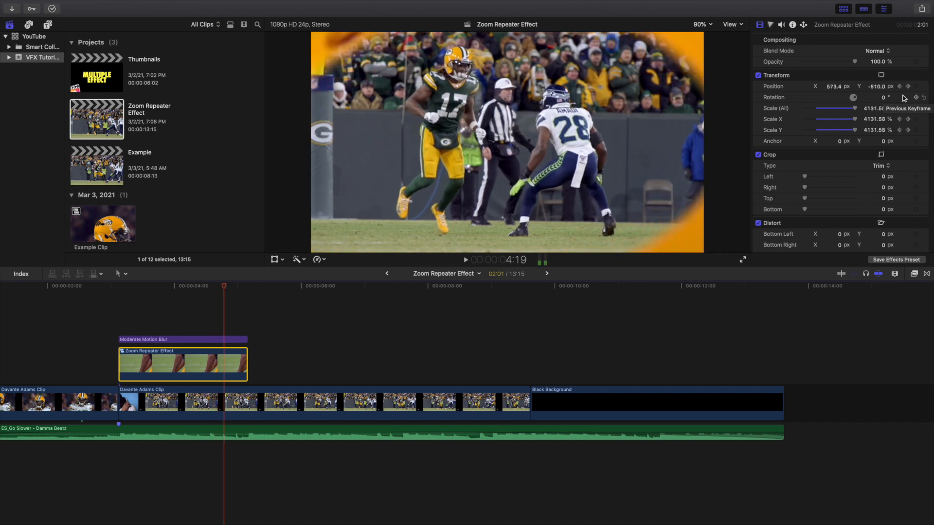
{"action": "key", "text": "Right"}
{"action": "key", "text": "Right"}
{"action": "key", "text": "Right"}
{"action": "key", "text": "Right"}
{"action": "key", "text": "Right"}
{"action": "key", "text": "Right"}
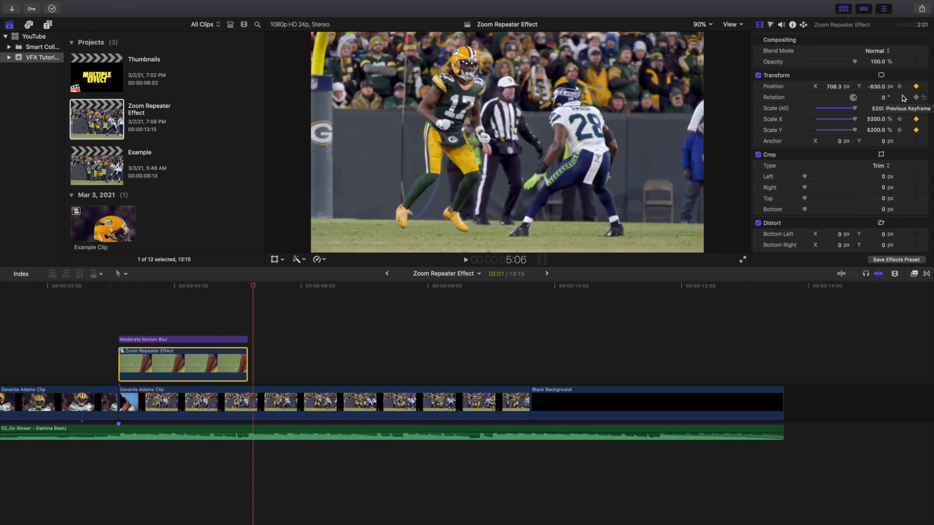
Play the finished project from its beginning and from before the effect to review the zoom repeater transition with motion blur
{"action": "scroll", "coordinate": [73, 360], "scroll_direction": "left", "scroll_amount": 5}
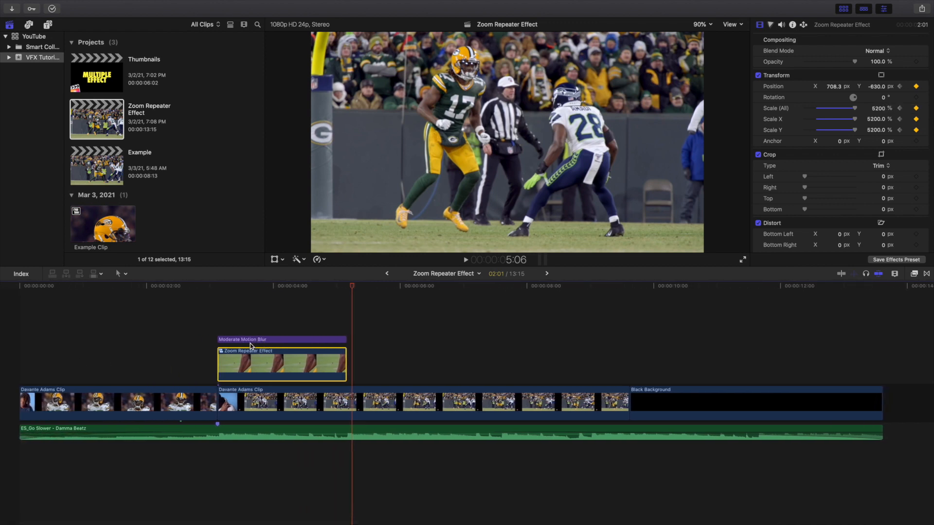
{"action": "left_click", "coordinate": [1, 357]}
{"action": "key", "text": "space"}
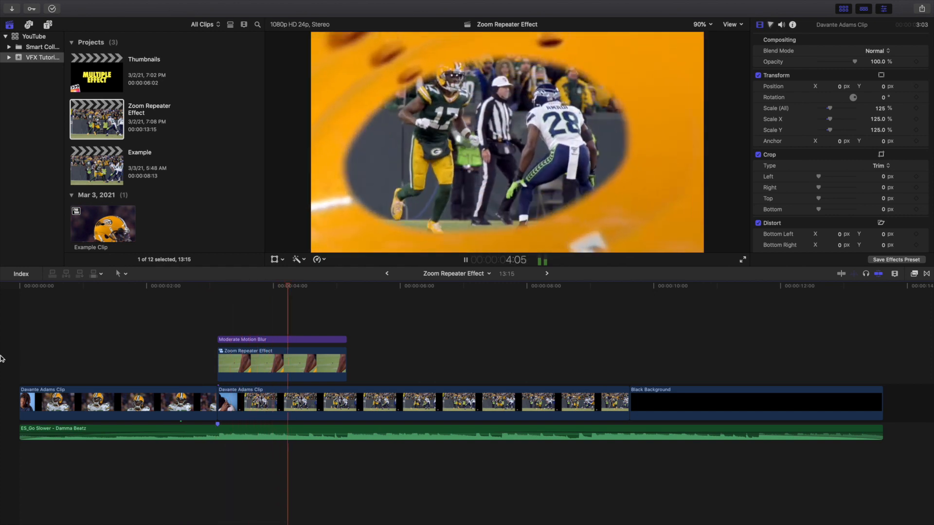
{"action": "key", "text": "space"}
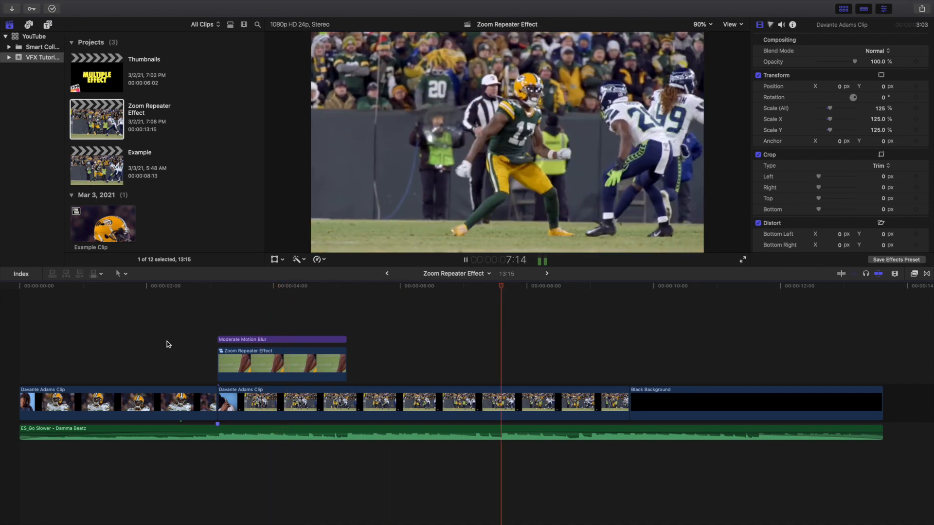
{"action": "key", "text": "space"}
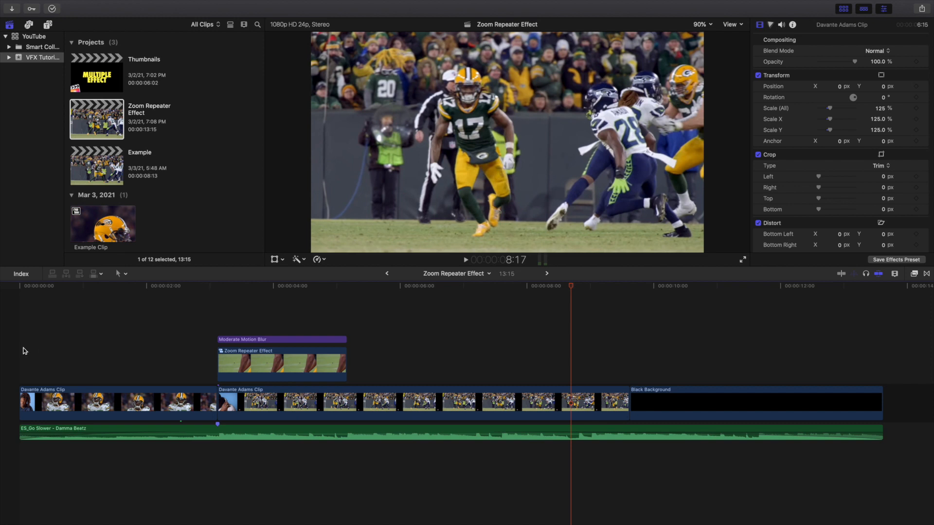
{"action": "left_click", "coordinate": [23, 347]}
{"action": "key", "text": "space"}
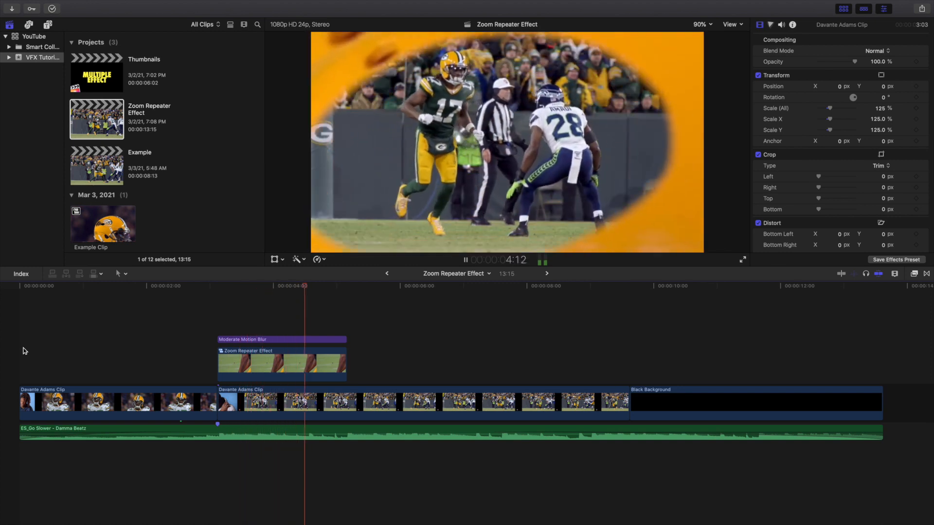
{"action": "key", "text": "space"}
{"action": "left_click", "coordinate": [133, 344]}
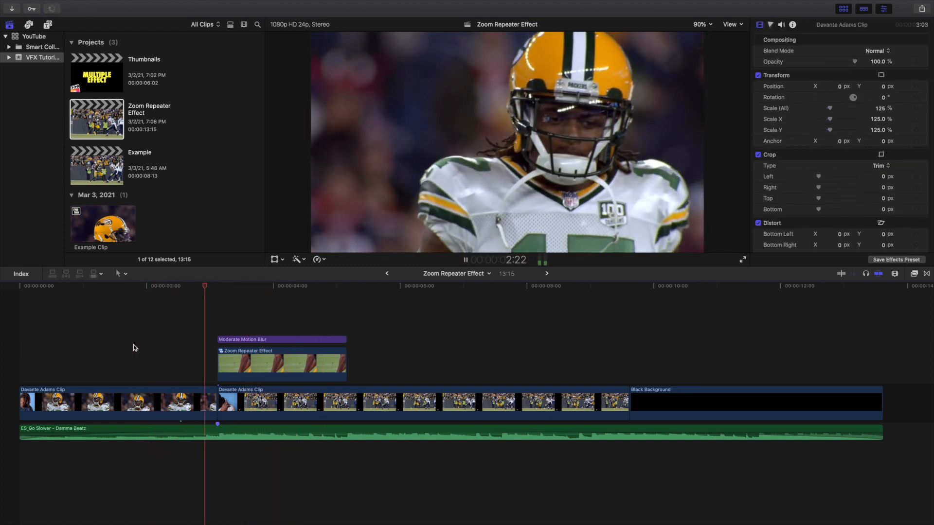
{"action": "key", "text": "space"}
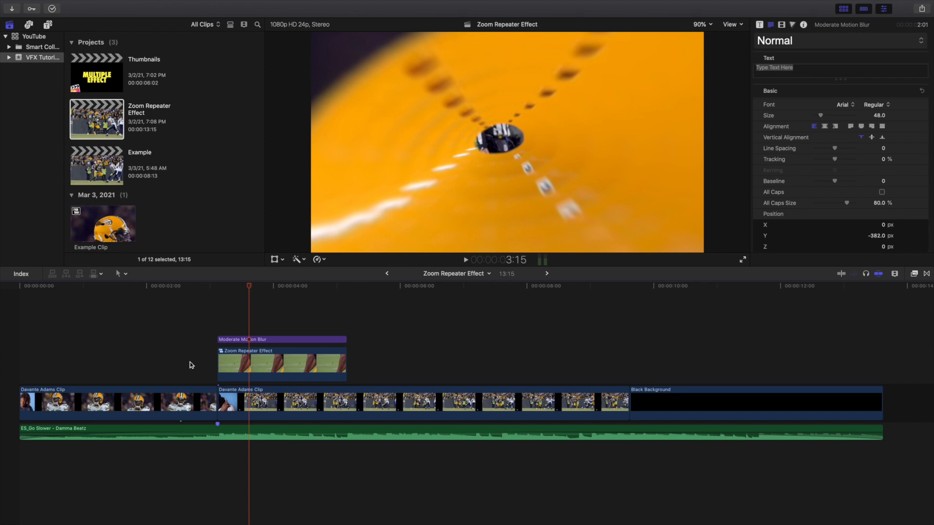
Reopen the Zoom Repeater Effect compound clip and examine the mask and Transform settings of layers 1 through 4
{"action": "double_click", "coordinate": [244, 358]}
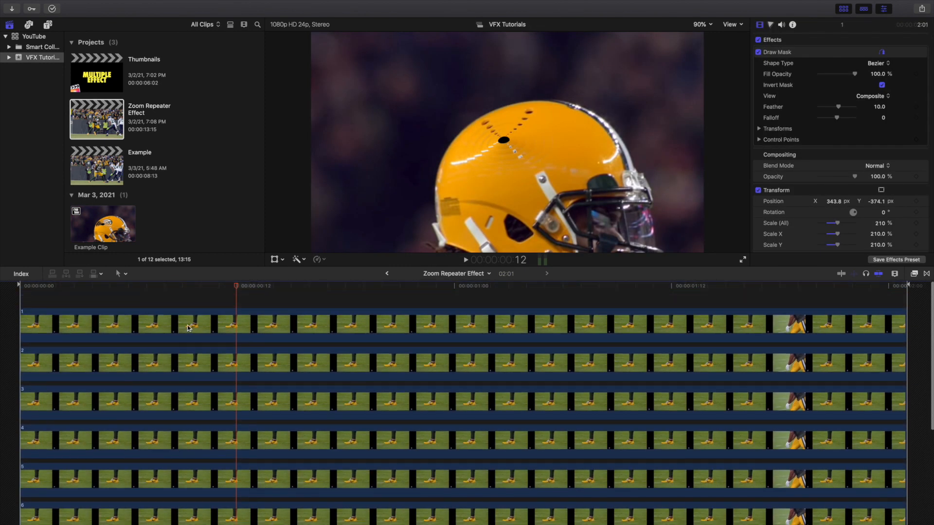
{"action": "left_click", "coordinate": [189, 328]}
{"action": "left_click", "coordinate": [171, 359]}
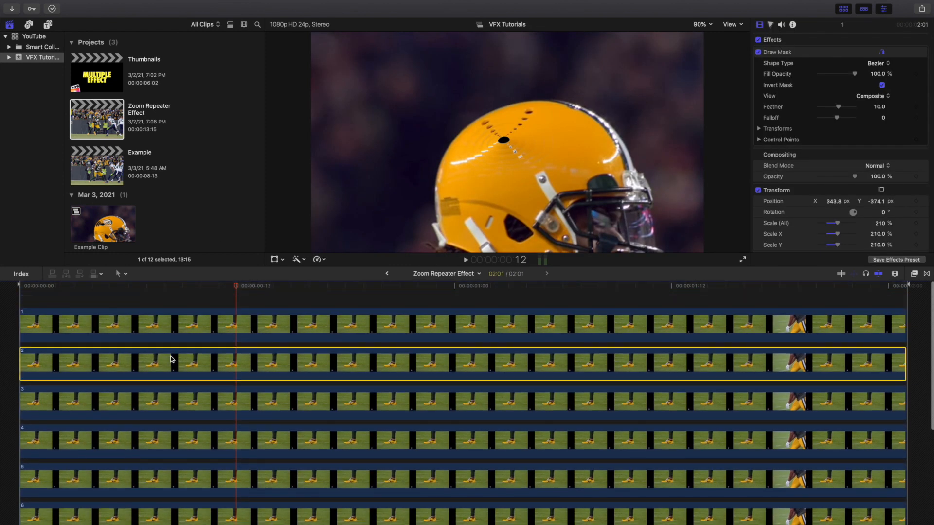
{"action": "left_click", "coordinate": [158, 401]}
{"action": "left_click", "coordinate": [153, 439]}
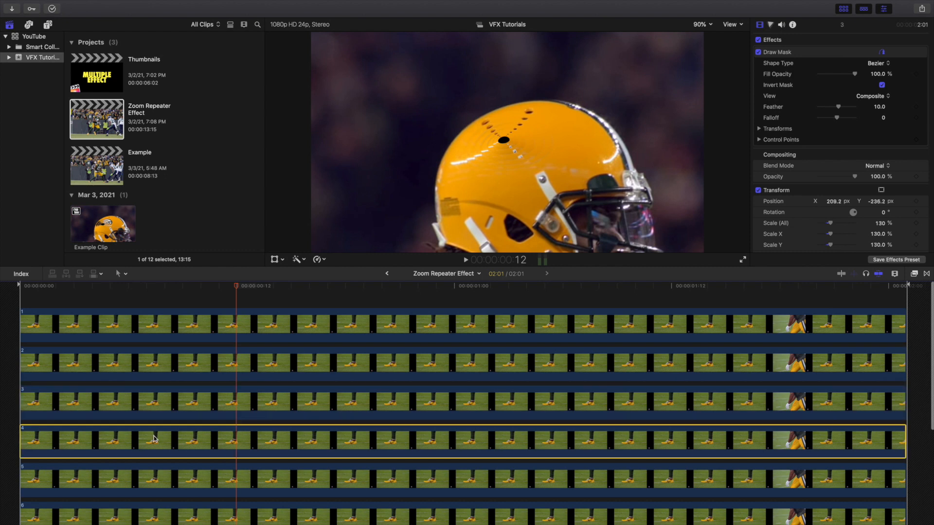
{"action": "scroll", "coordinate": [153, 438], "scroll_direction": "down", "scroll_amount": 3}
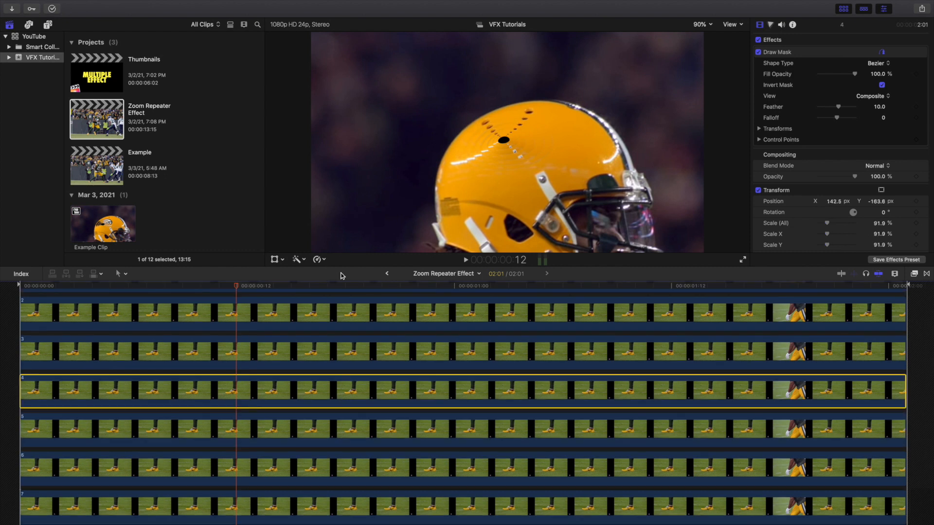
Return to the project timeline and replay the project from its beginning several times to review the zoom repeater transition
{"action": "left_click", "coordinate": [386, 274]}
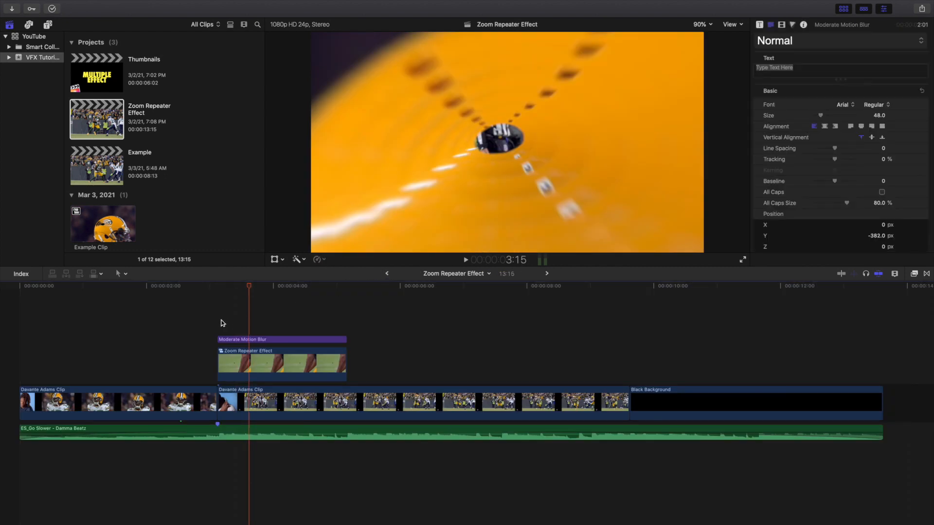
{"action": "key", "text": "Home"}
{"action": "key", "text": "space"}
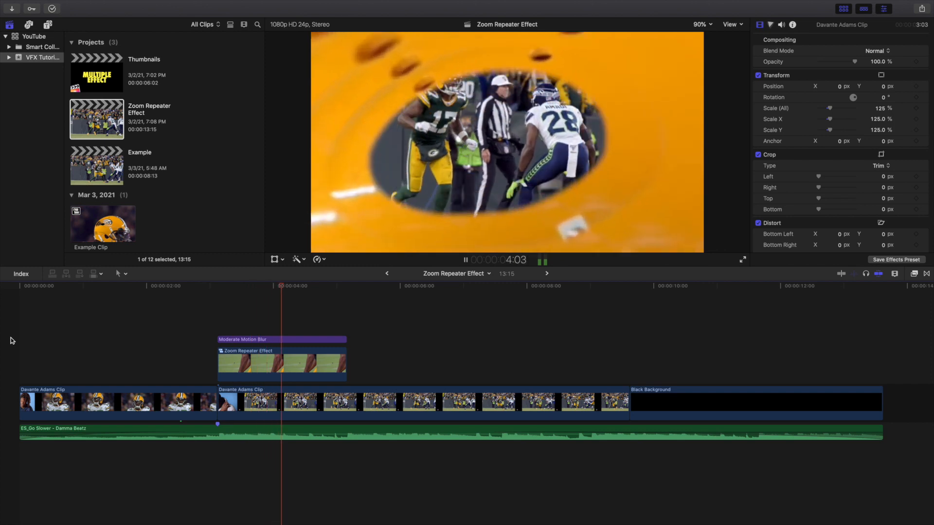
{"action": "key", "text": "space"}
{"action": "key", "text": "Home"}
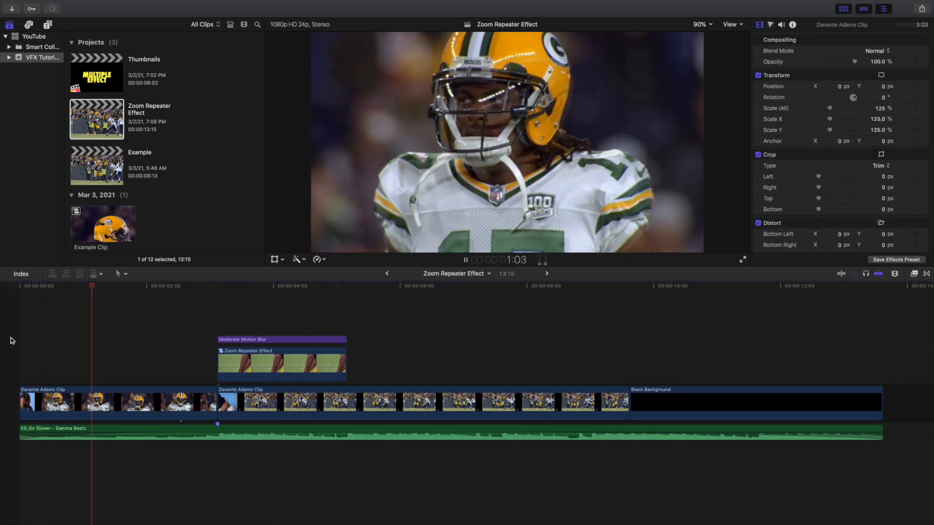
{"action": "key", "text": "space"}
{"action": "key", "text": "Home"}
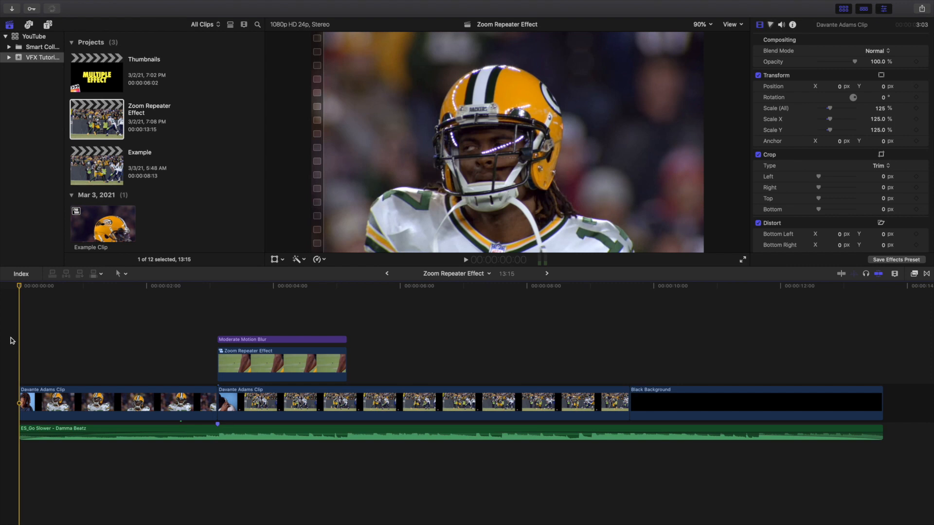
{"action": "key", "text": "space"}
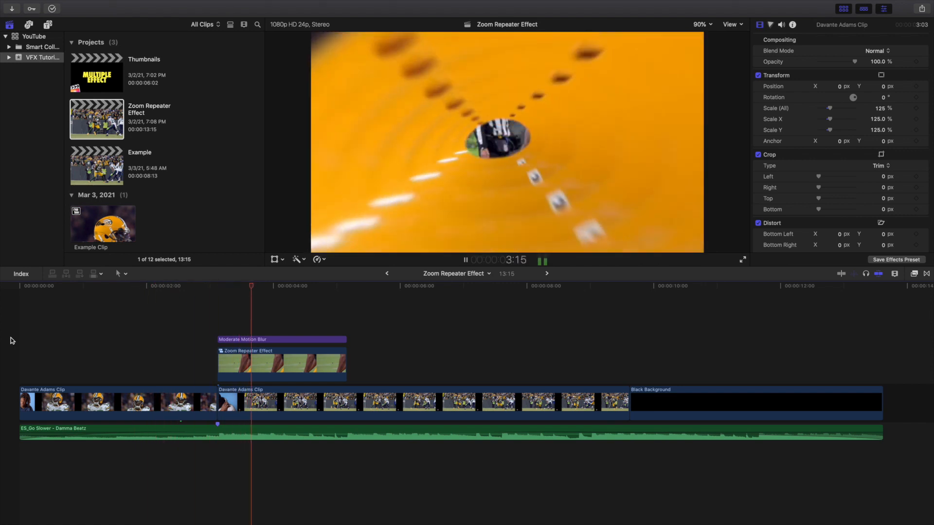
{"action": "key", "text": "space"}
{"action": "key", "text": "Home"}
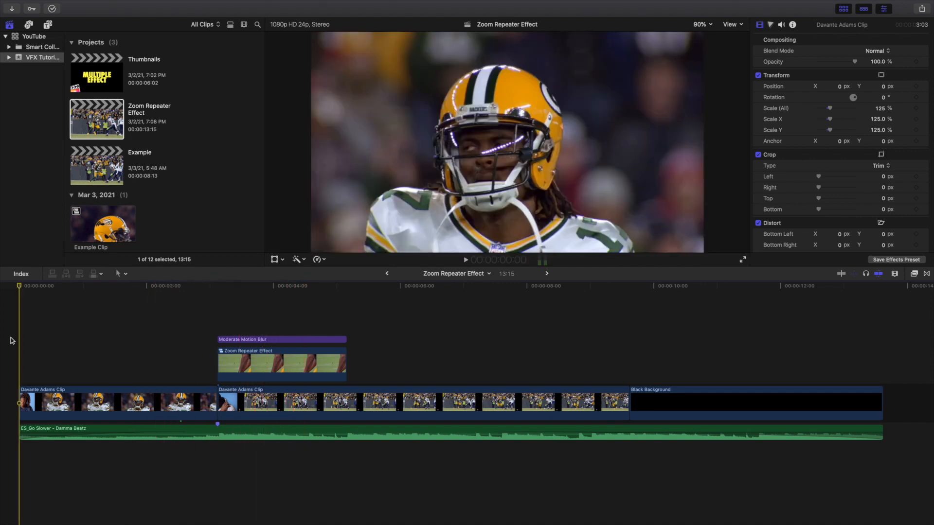
{"action": "key", "text": "space"}
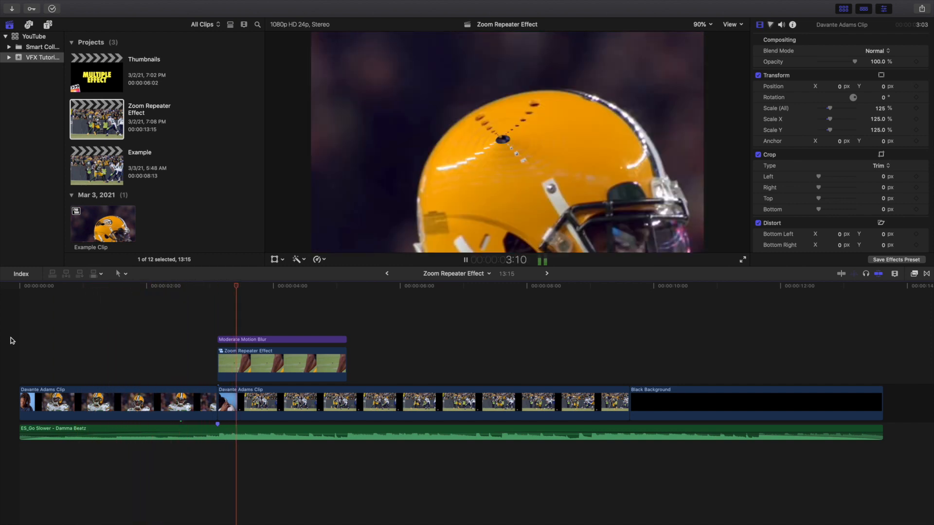
{"action": "key", "text": "space"}
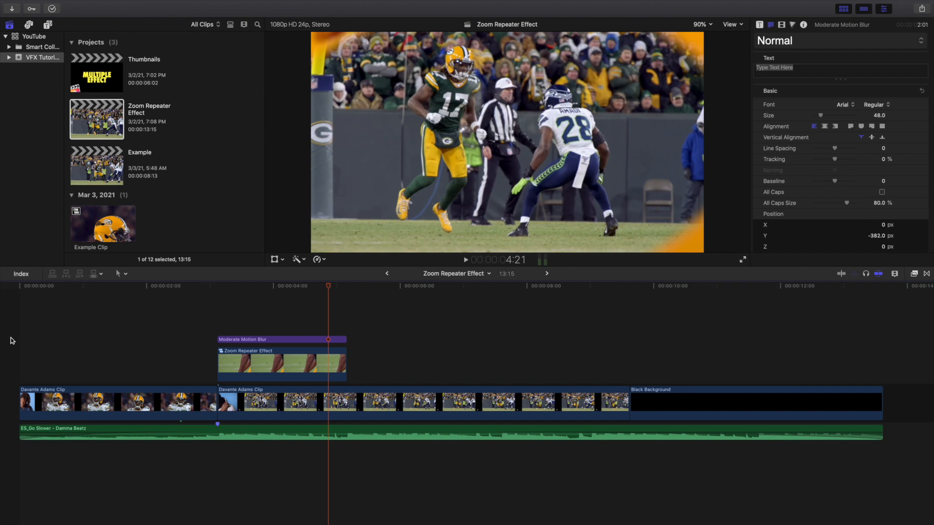
{"action": "key", "text": "Home"}
{"action": "key", "text": "space"}
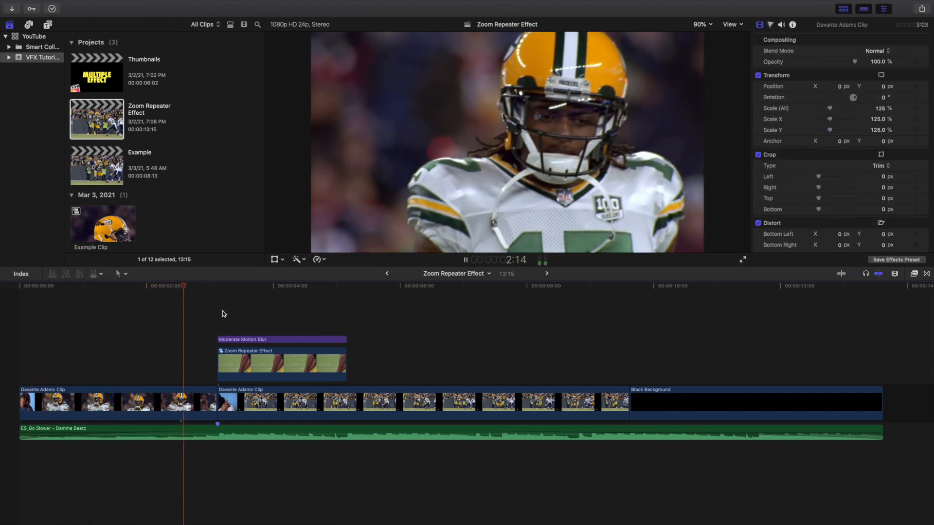
Look into the Zoom Repeater Effect compound clip's layers, and return to the project with the playhead at the clip's start, 3:03
{"action": "double_click", "coordinate": [232, 365]}
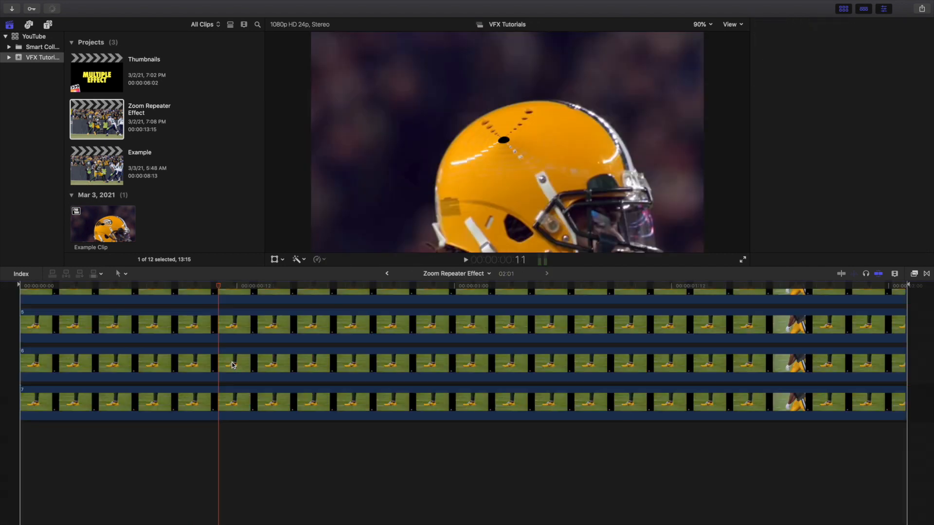
{"action": "left_click", "coordinate": [388, 273]}
{"action": "left_click", "coordinate": [218, 324]}
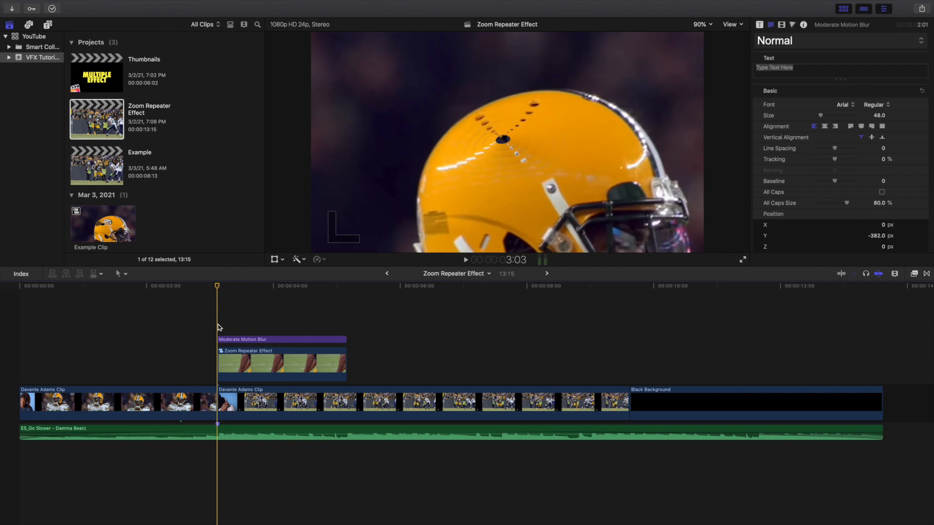
Examine the transition by stepping and playing forward from 3:03, and replay the project from its beginning
{"action": "key", "text": "Right"}
{"action": "key", "text": "Right"}
{"action": "key", "text": "space"}
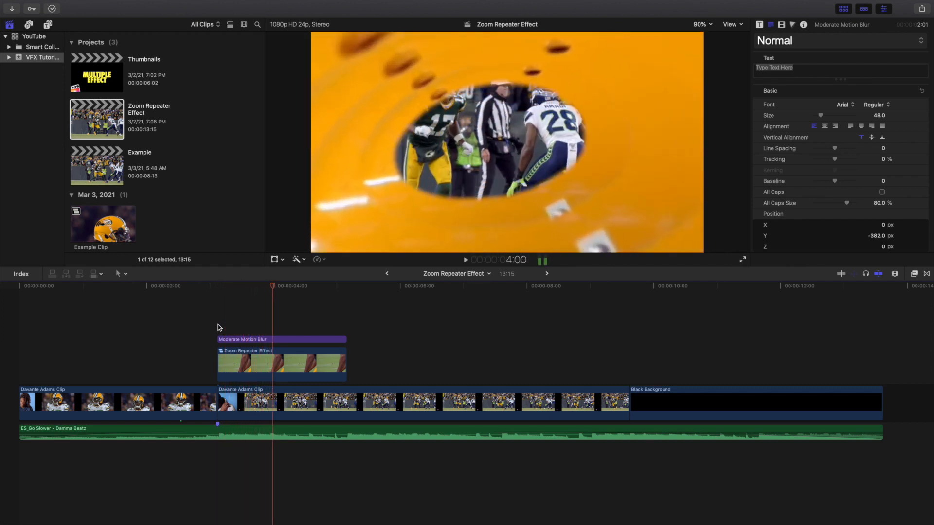
{"action": "key", "text": "Right"}
{"action": "key", "text": "Right"}
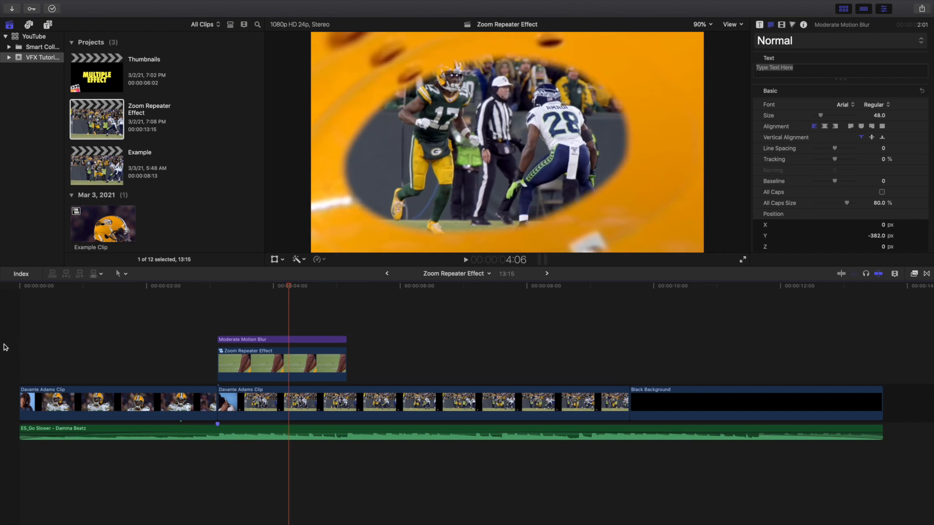
{"action": "left_click", "coordinate": [4, 345]}
{"action": "key", "text": "space"}
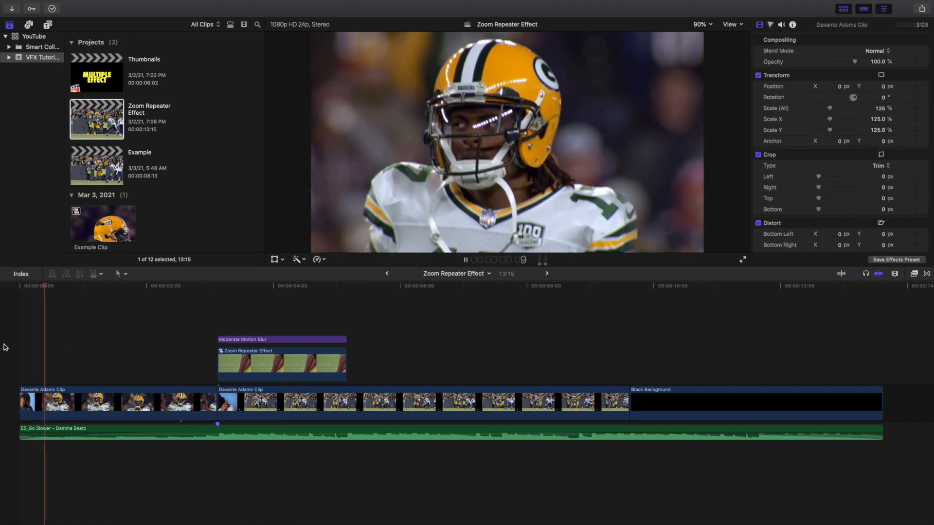